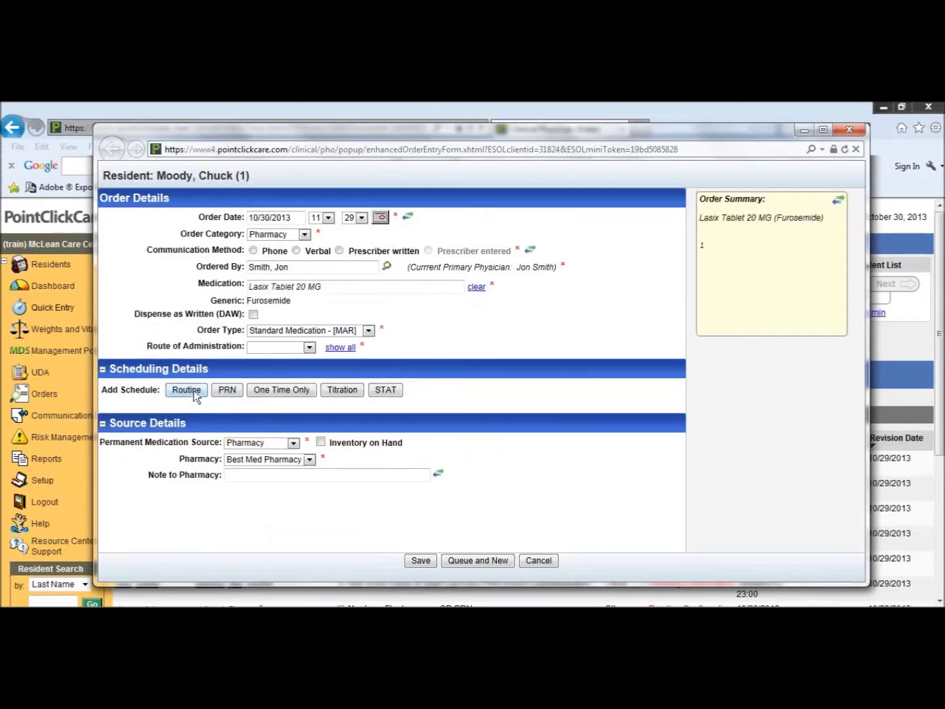
Add a routine schedule to the Lasix order and set its dose to 1 tablet
{"action": "left_click", "coordinate": [185, 389]}
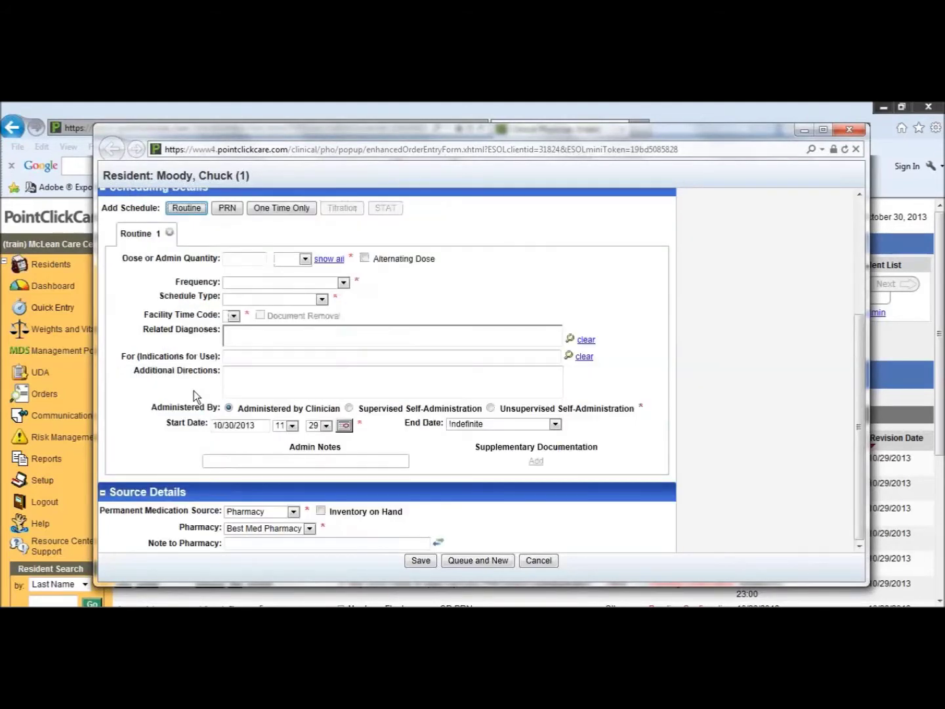
{"action": "left_click", "coordinate": [245, 261]}
{"action": "type", "text": "1"}
{"action": "left_click", "coordinate": [305, 260]}
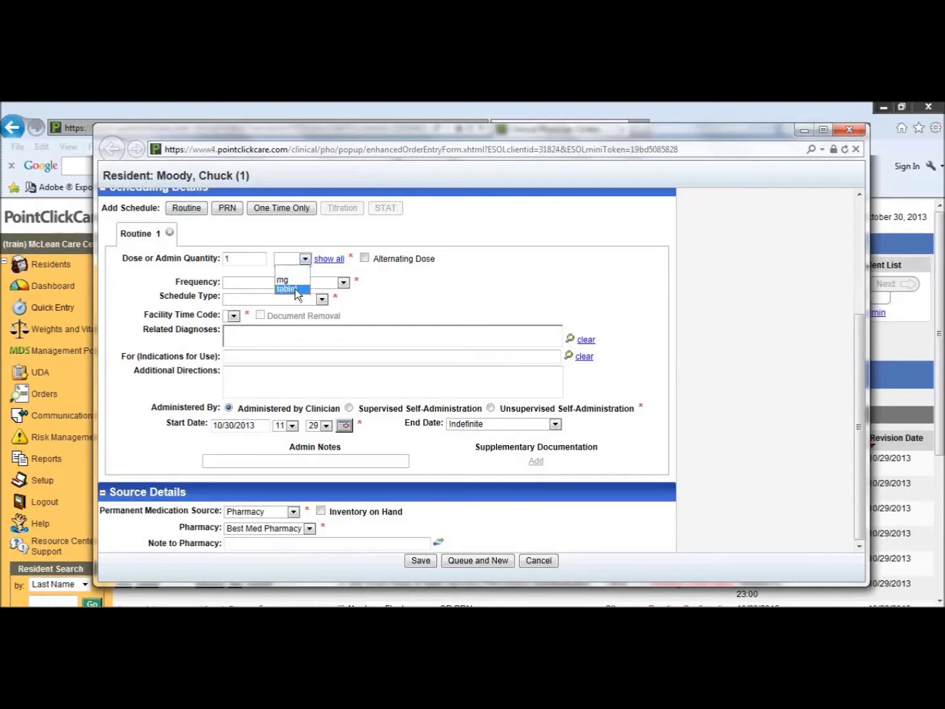
{"action": "left_click", "coordinate": [292, 289]}
Show all dose units for the routine schedule, browse through them and choose inch
{"action": "left_click_drag", "start_coordinate": [860, 378], "coordinate": [860, 317]}
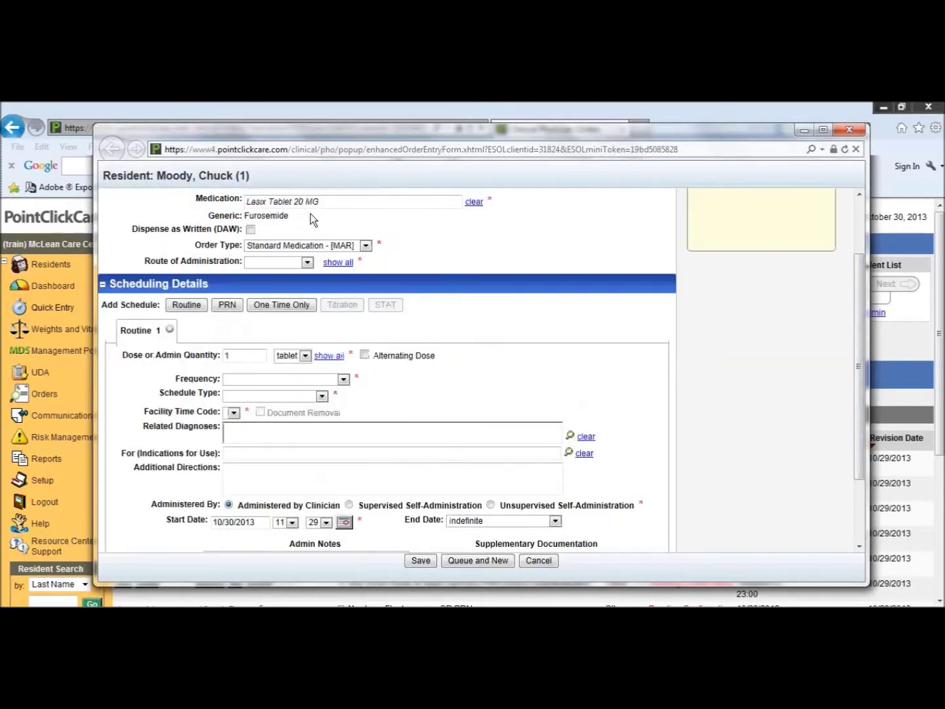
{"action": "left_click", "coordinate": [304, 359]}
{"action": "left_click", "coordinate": [305, 364]}
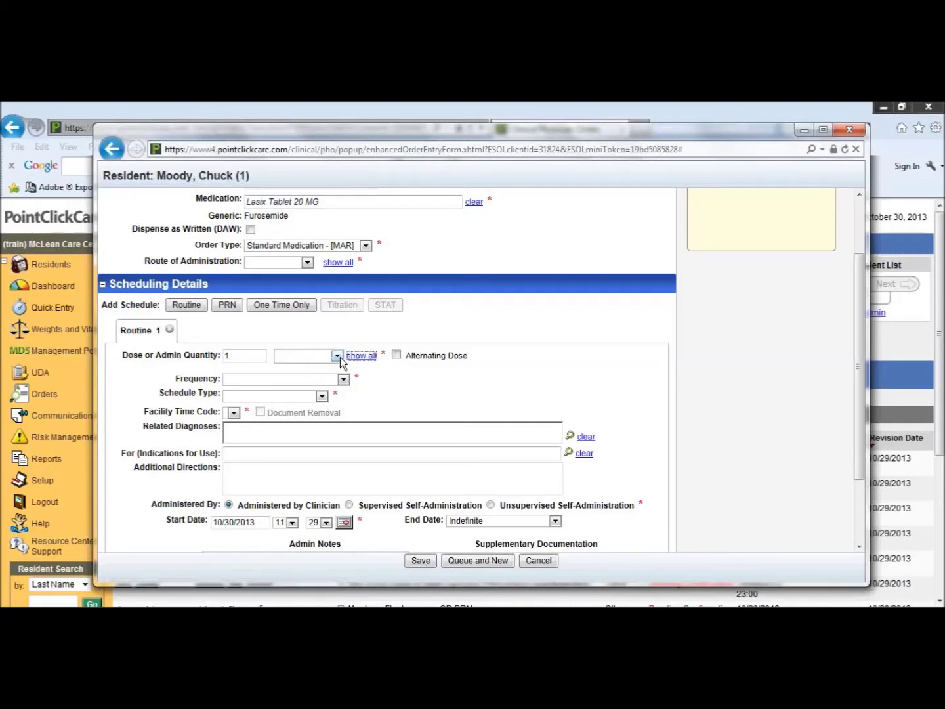
{"action": "left_click", "coordinate": [336, 356]}
{"action": "left_click_drag", "start_coordinate": [338, 234], "coordinate": [337, 346]}
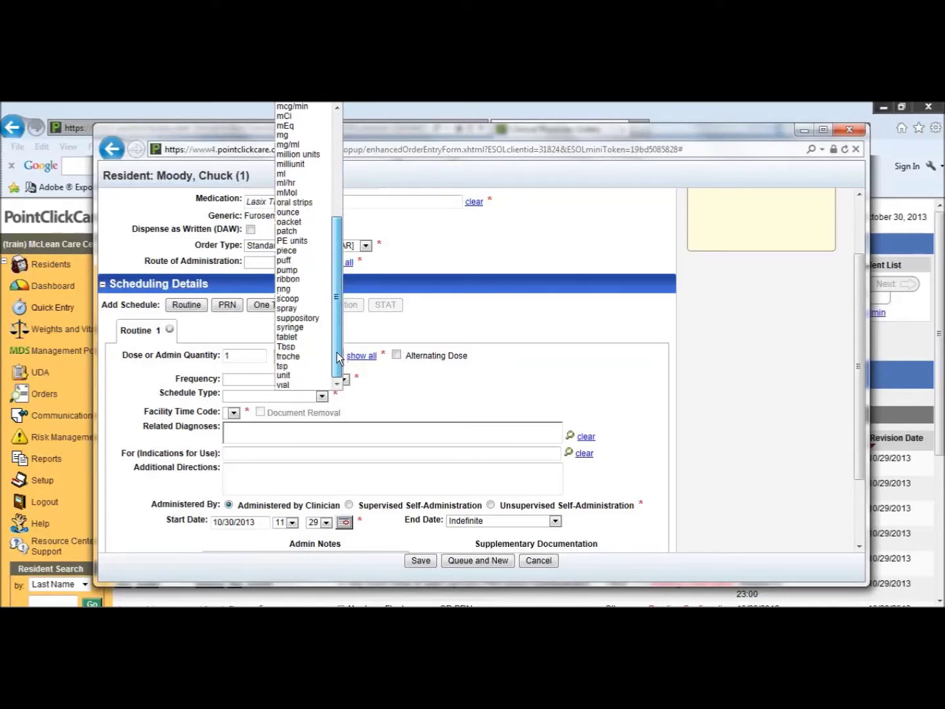
{"action": "left_click_drag", "start_coordinate": [337, 357], "coordinate": [326, 241]}
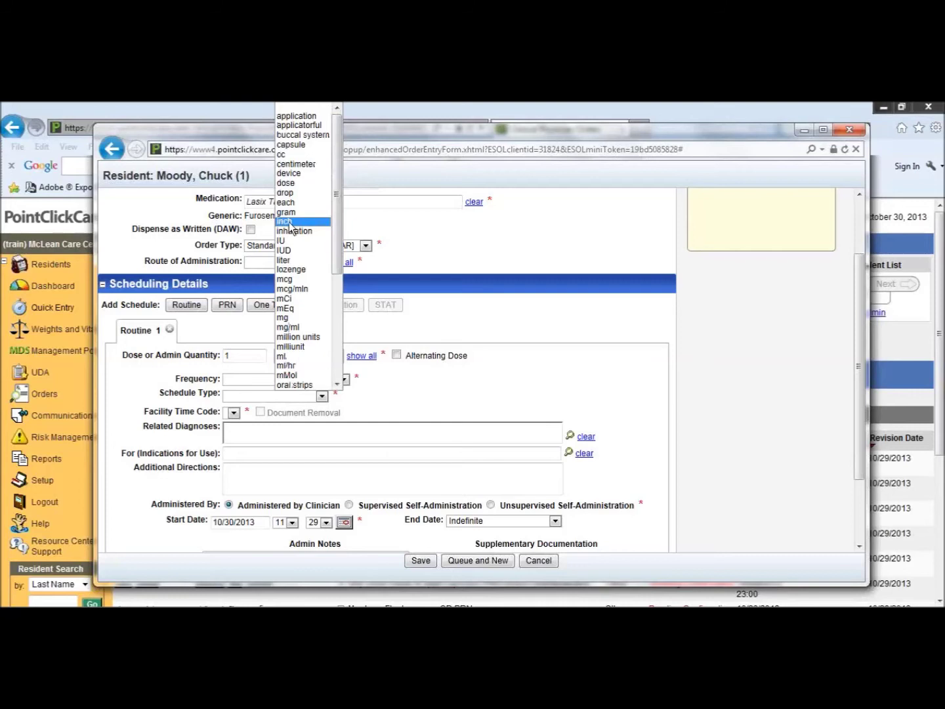
{"action": "left_click", "coordinate": [288, 222]}
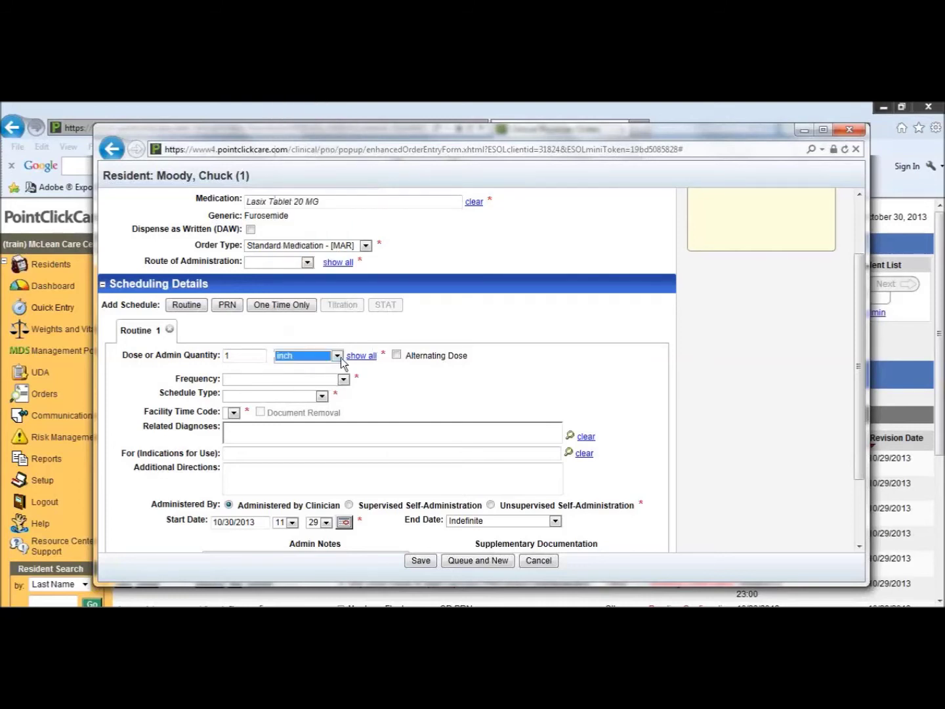
Set the dose quantity to 1.5, leaving the unit as inch
{"action": "left_click_drag", "start_coordinate": [250, 354], "coordinate": [224, 356]}
{"action": "type", "text": "1.5"}
{"action": "left_click", "coordinate": [317, 355]}
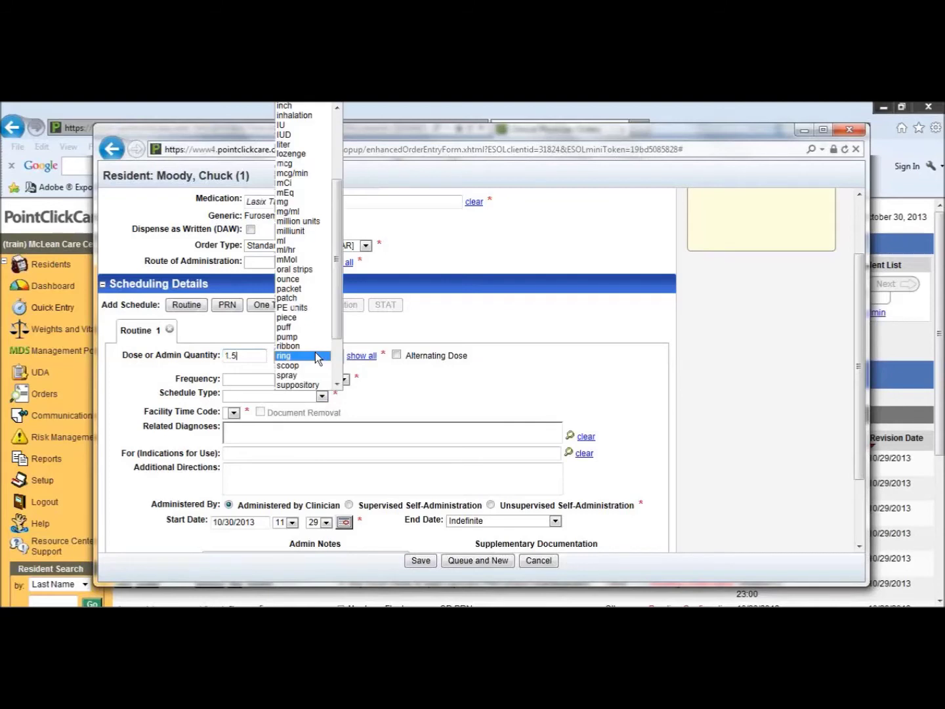
{"action": "left_click", "coordinate": [372, 340]}
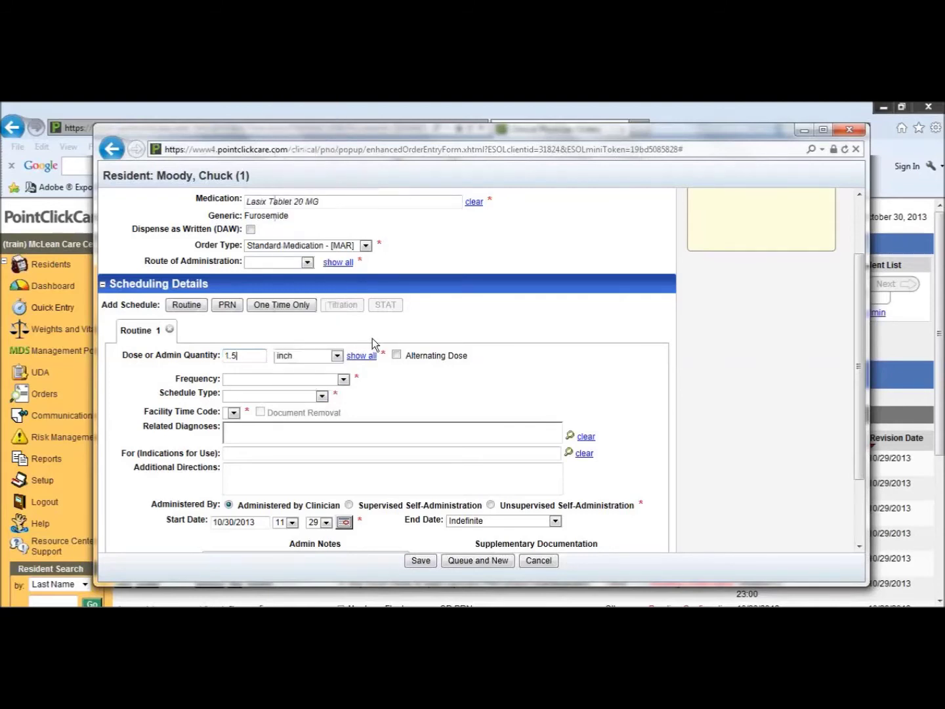
Try setting the routine schedule's frequency to in the evening and dismiss the resulting message
{"action": "left_click", "coordinate": [345, 380]}
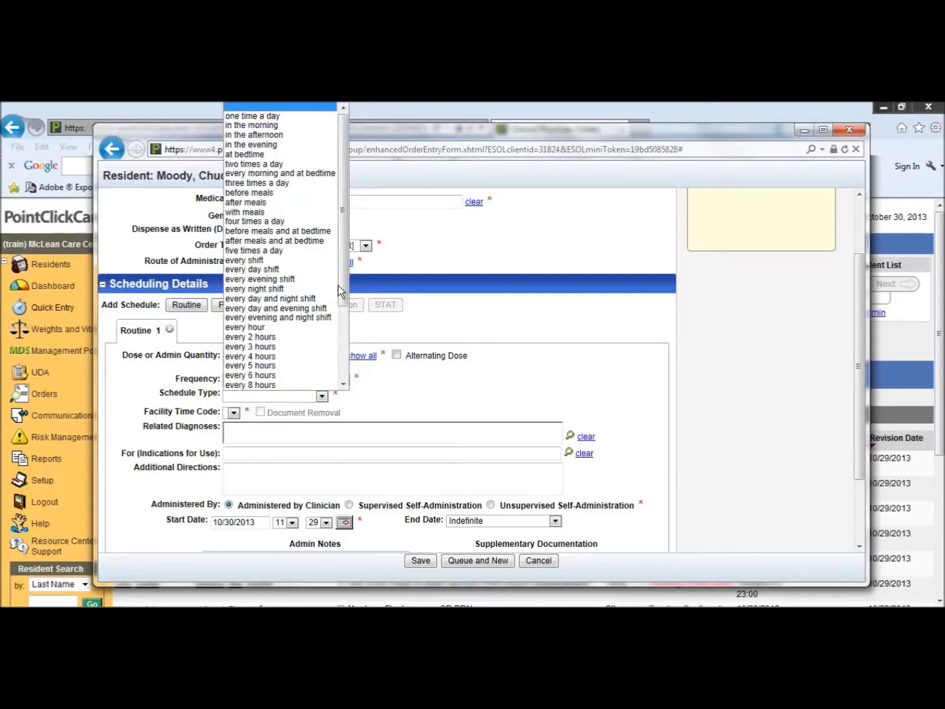
{"action": "left_click_drag", "start_coordinate": [339, 284], "coordinate": [341, 219]}
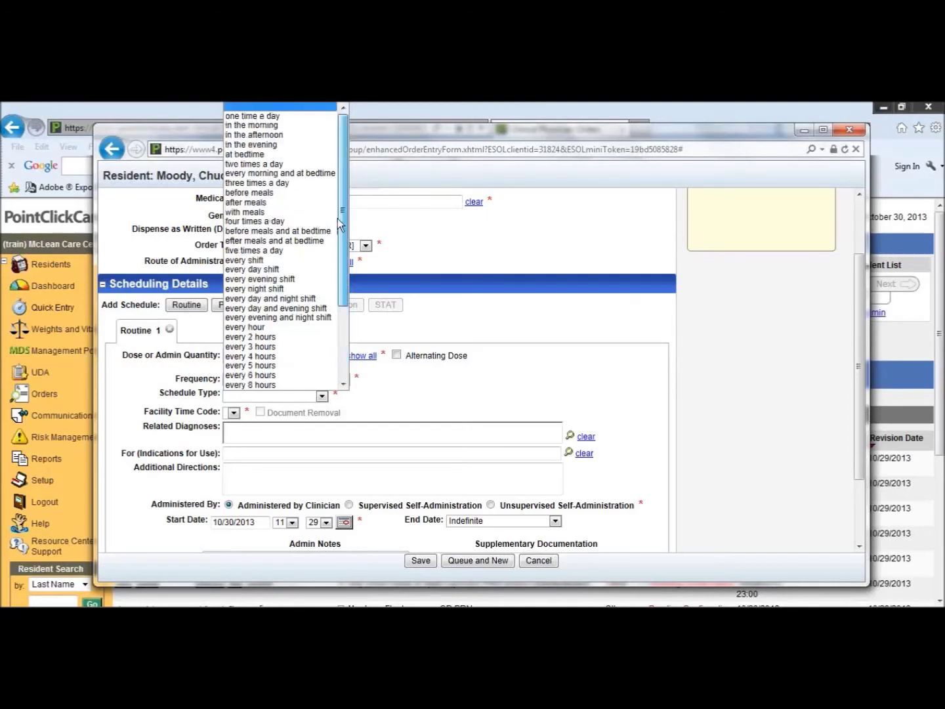
{"action": "left_click", "coordinate": [275, 145]}
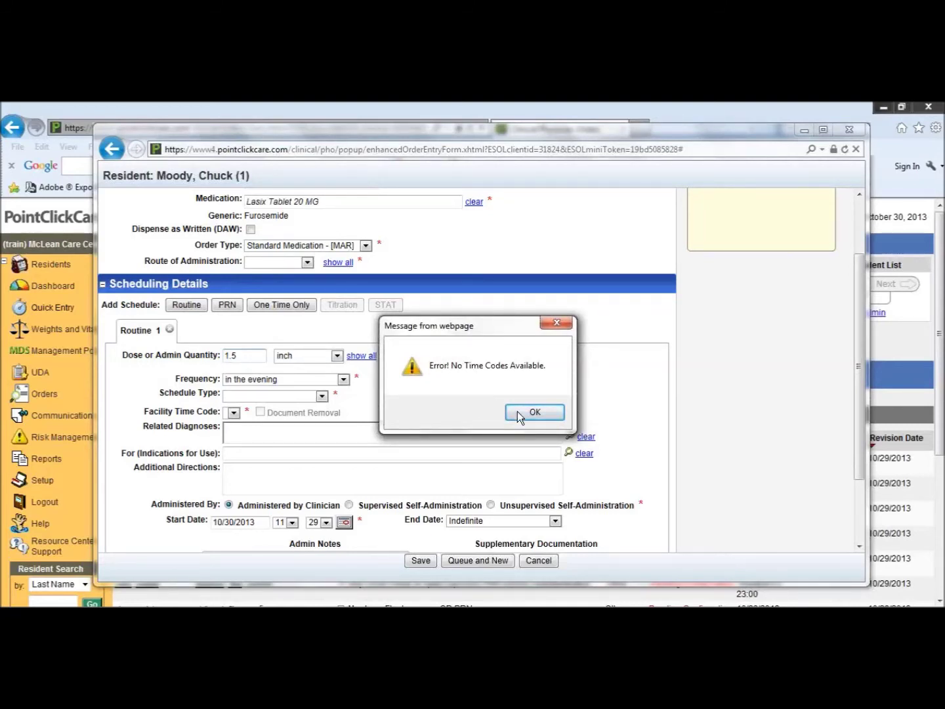
{"action": "left_click", "coordinate": [535, 413]}
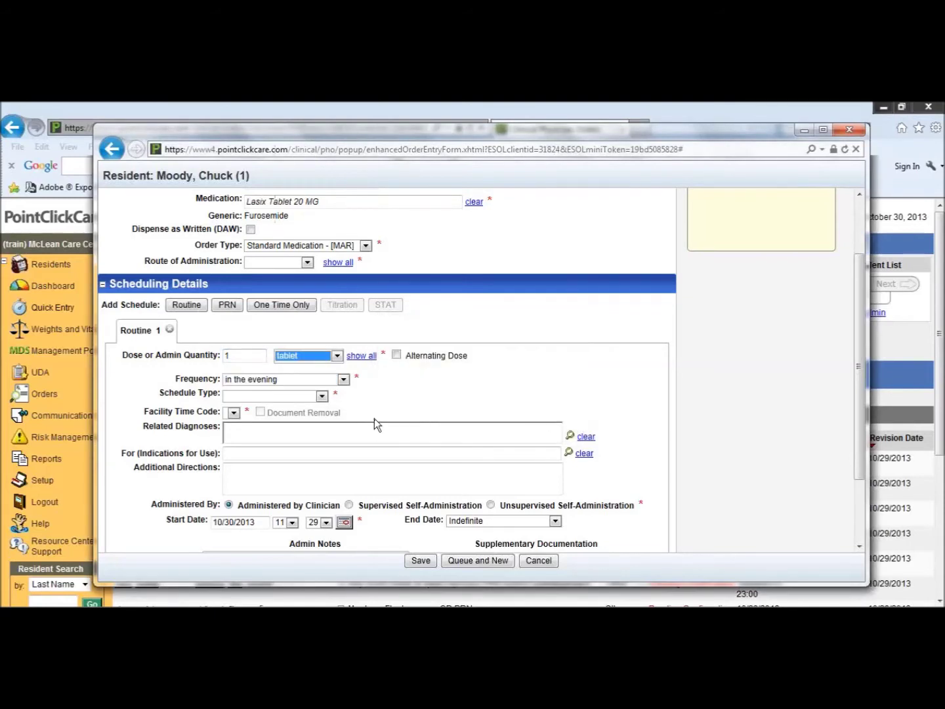
Set the routine schedule's frequency to one time a day
{"action": "left_click", "coordinate": [344, 381]}
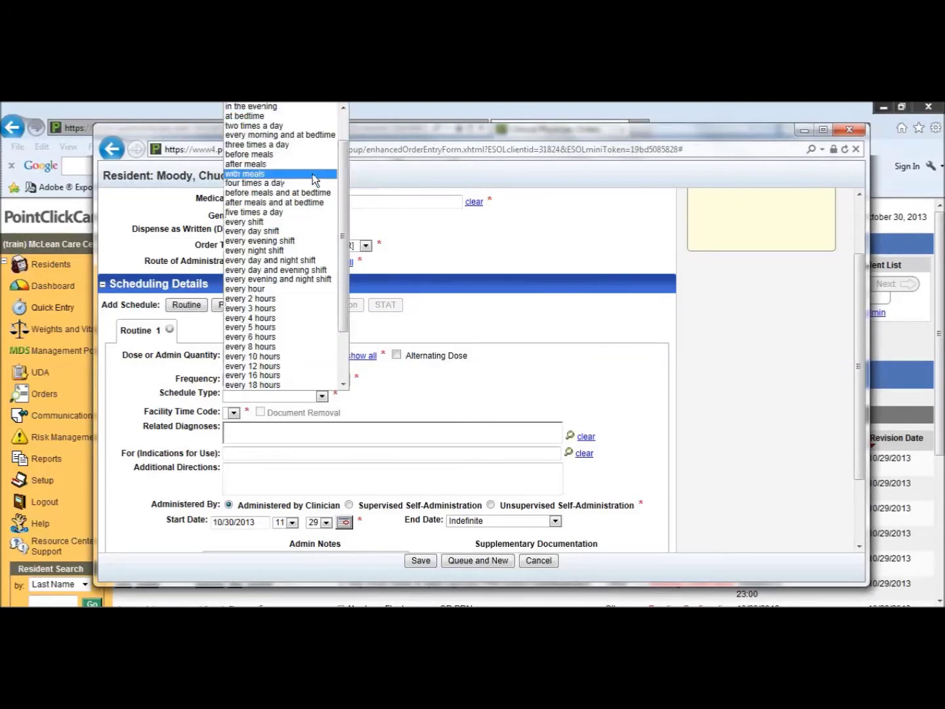
{"action": "scroll", "coordinate": [335, 128], "scroll_direction": "up", "scroll_amount": 3}
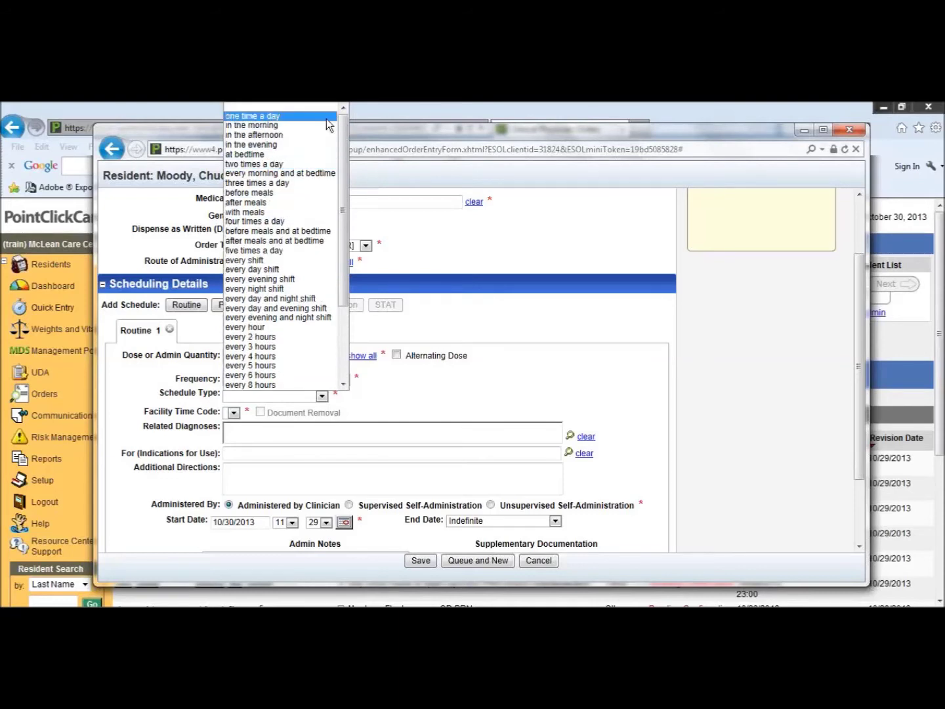
{"action": "left_click", "coordinate": [314, 120]}
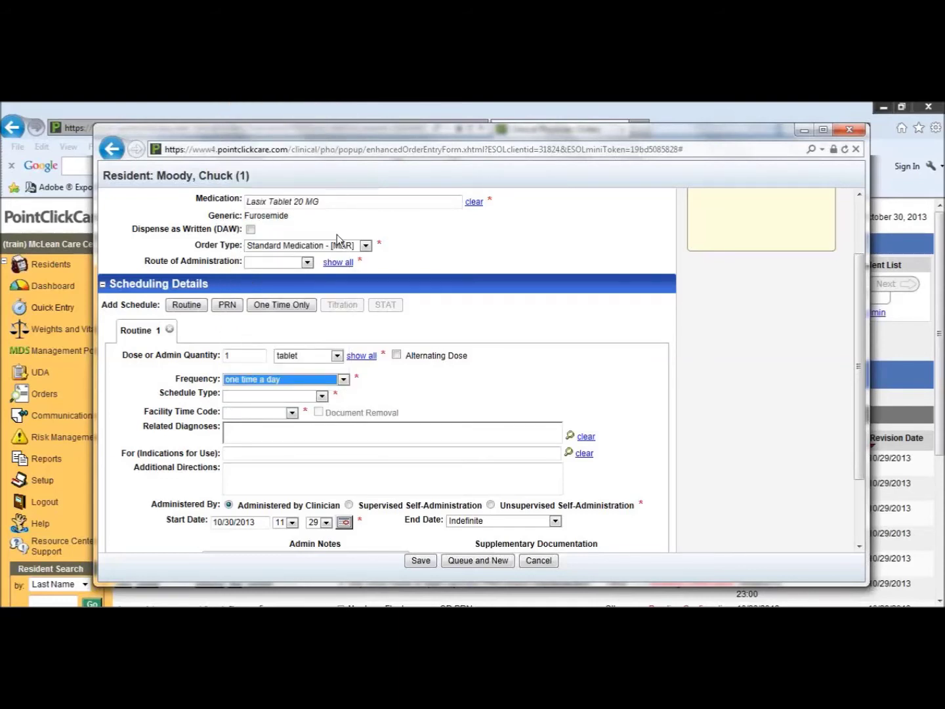
Set the schedule type to Every X Day(s) with an interval of 3 days
{"action": "left_click", "coordinate": [323, 397]}
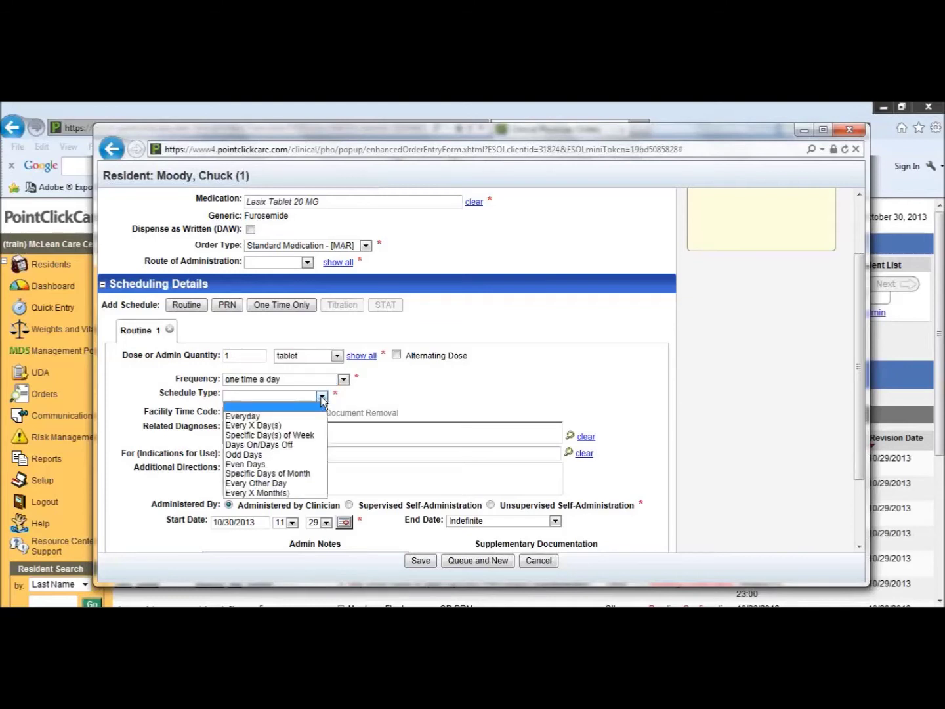
{"action": "left_click", "coordinate": [300, 427]}
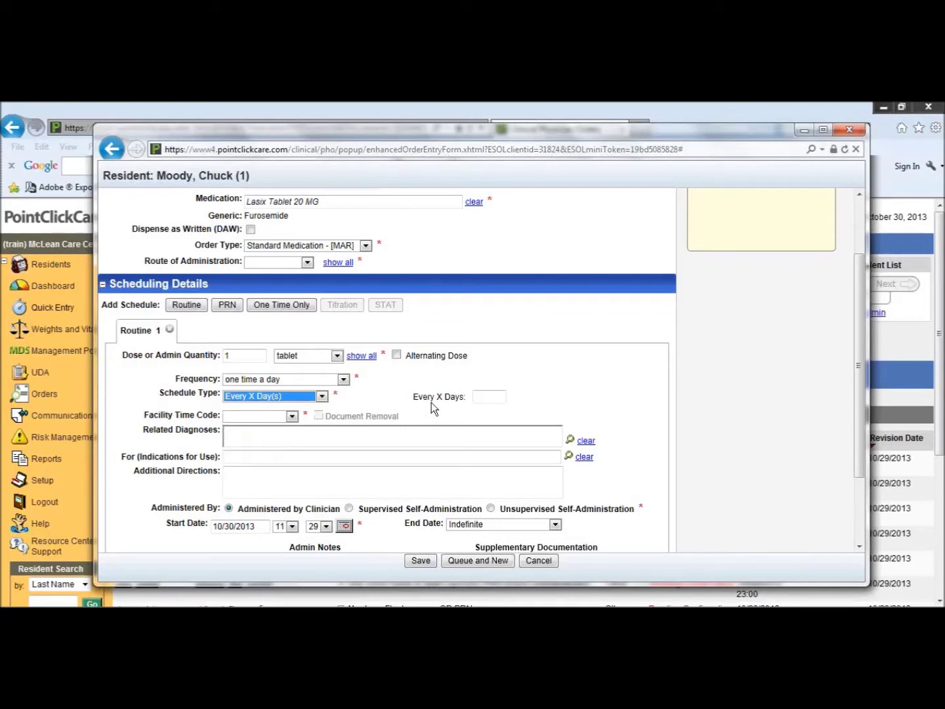
{"action": "left_click", "coordinate": [481, 399]}
{"action": "type", "text": "7"}
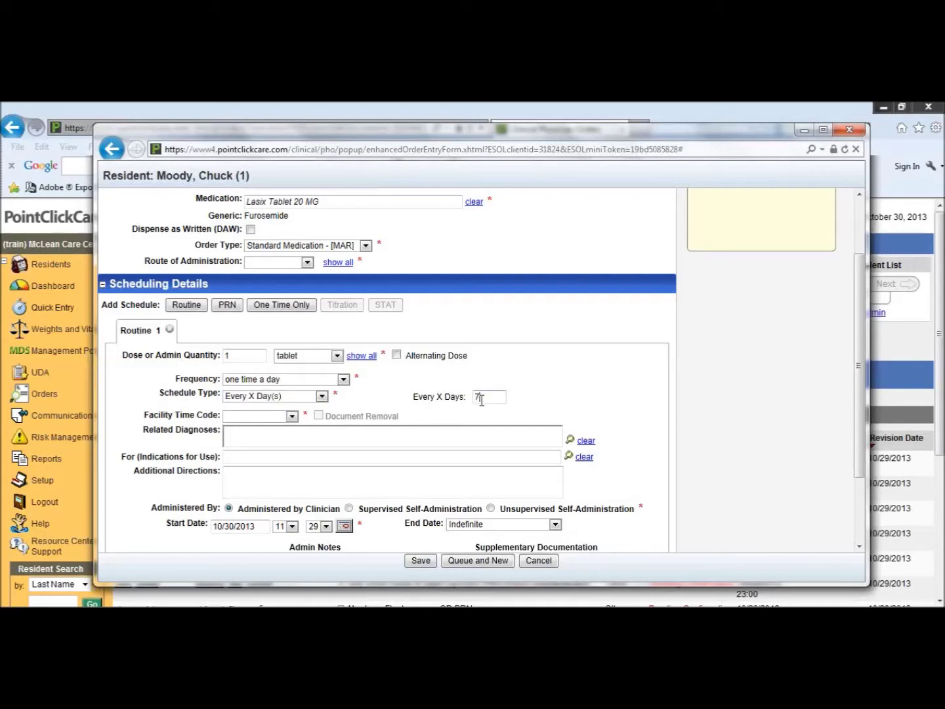
{"action": "key", "text": "BackSpace"}
{"action": "type", "text": "3"}
Set the schedule type to Specific Day(s) of Week and select Sunday, Monday, Tuesday, Friday and Saturday
{"action": "left_click", "coordinate": [324, 398]}
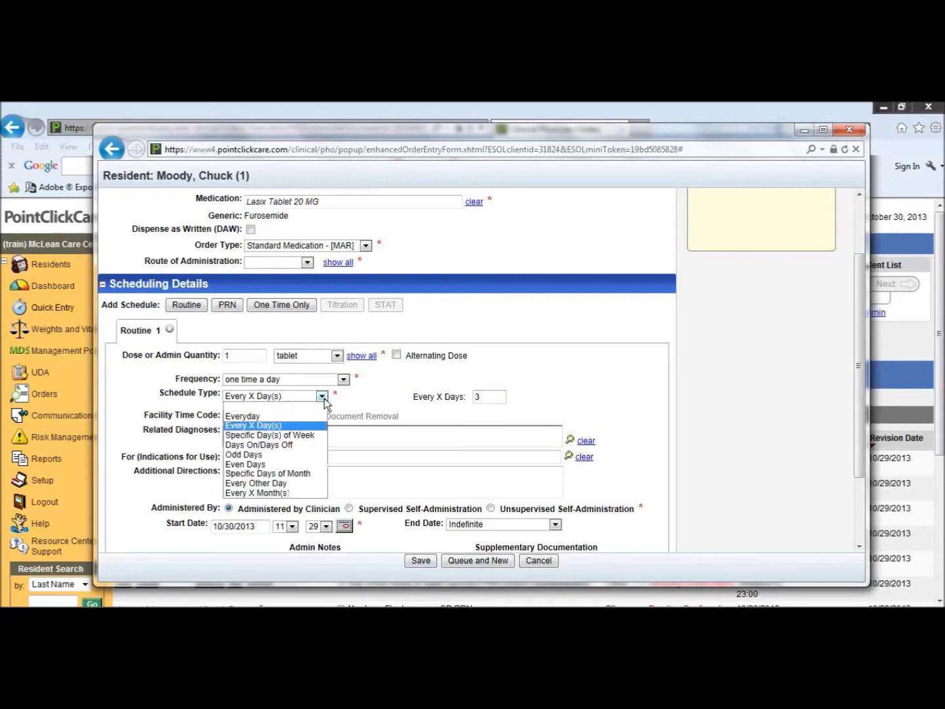
{"action": "left_click", "coordinate": [298, 435]}
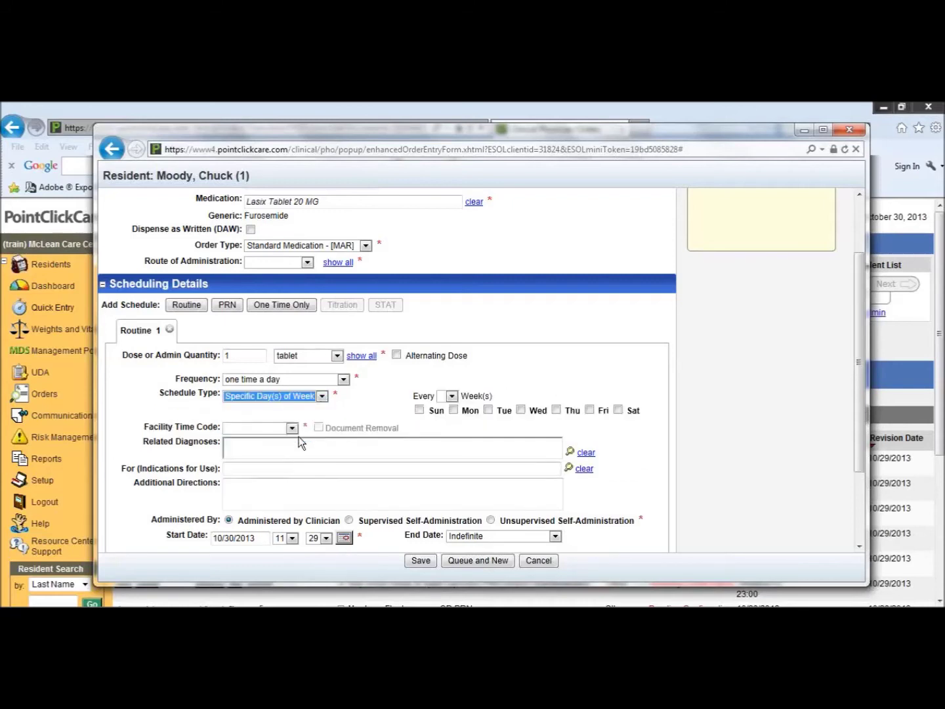
{"action": "left_click", "coordinate": [421, 411]}
{"action": "left_click", "coordinate": [453, 410]}
{"action": "left_click", "coordinate": [488, 411]}
{"action": "left_click", "coordinate": [588, 410]}
{"action": "left_click", "coordinate": [618, 411]}
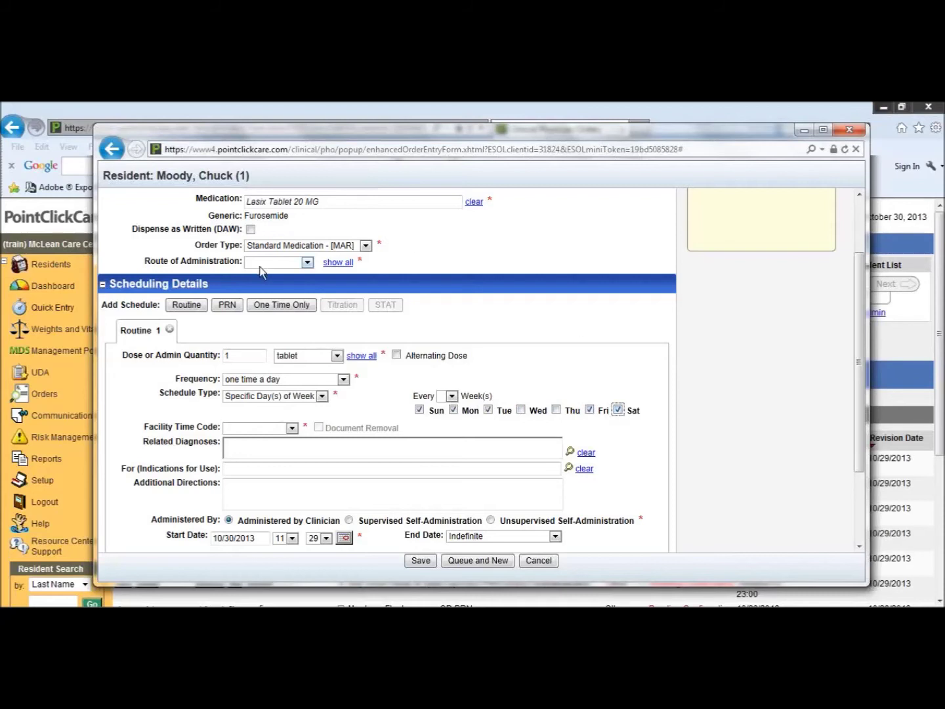
Set the schedule type to Days On/Days Off with 4 days on and 4 days off
{"action": "left_click", "coordinate": [322, 398]}
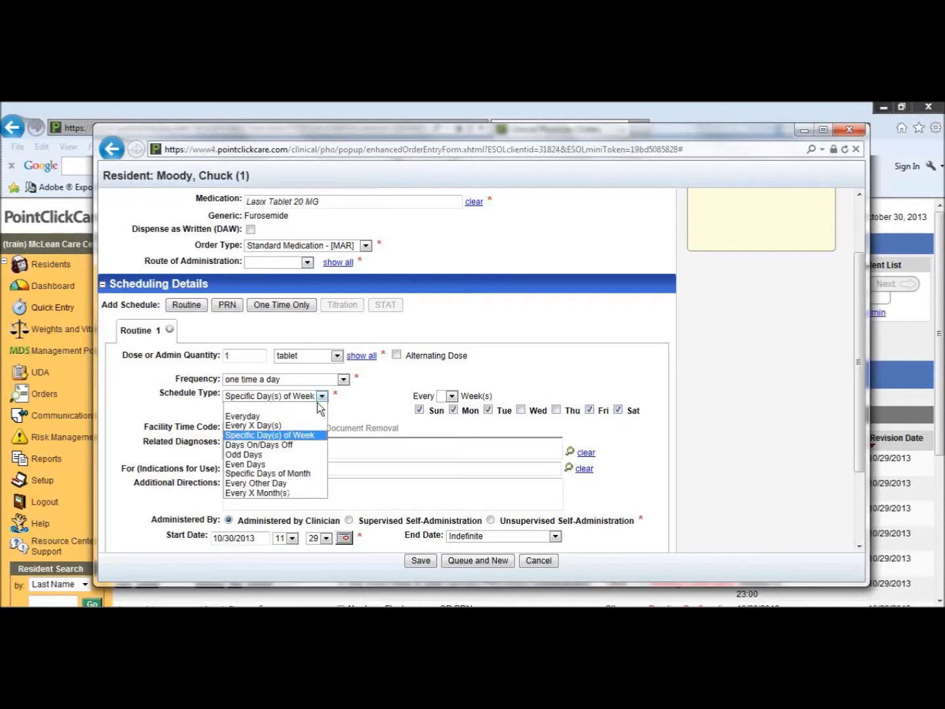
{"action": "left_click", "coordinate": [293, 445]}
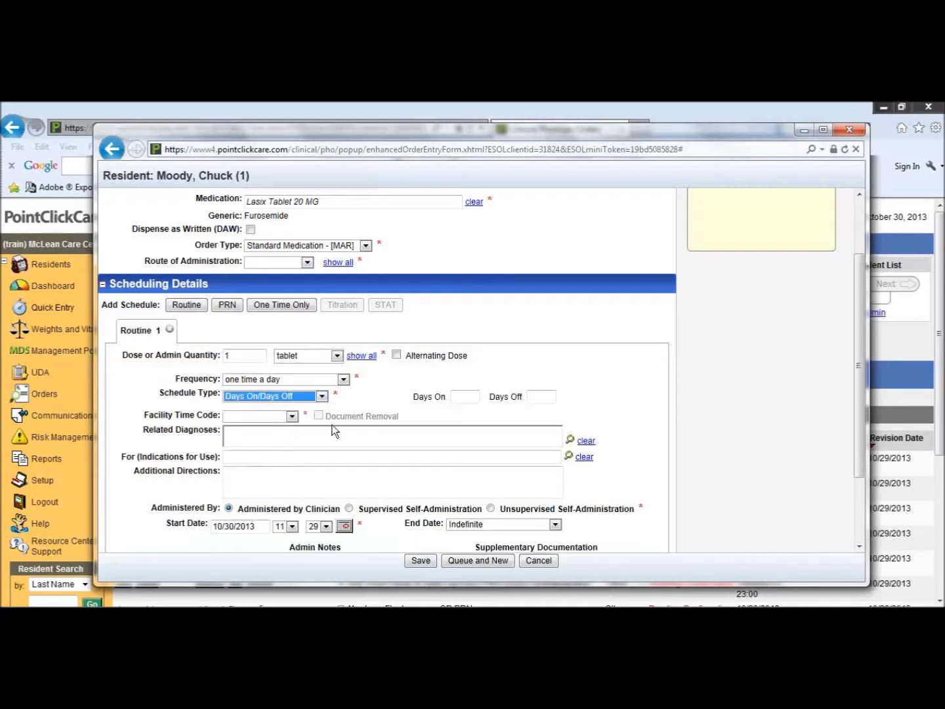
{"action": "left_click", "coordinate": [466, 397]}
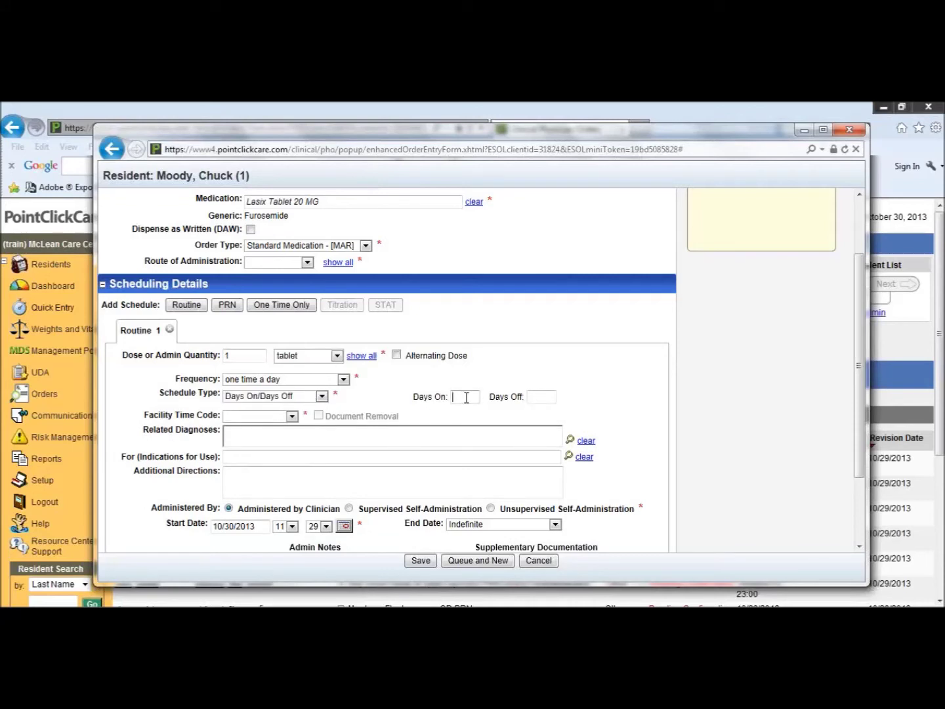
{"action": "type", "text": "4"}
{"action": "left_click", "coordinate": [552, 398]}
{"action": "type", "text": "3"}
{"action": "key", "text": "BackSpace"}
{"action": "type", "text": "4"}
Set the schedule type to Odd Days, and switch it to Even Days
{"action": "left_click", "coordinate": [322, 396]}
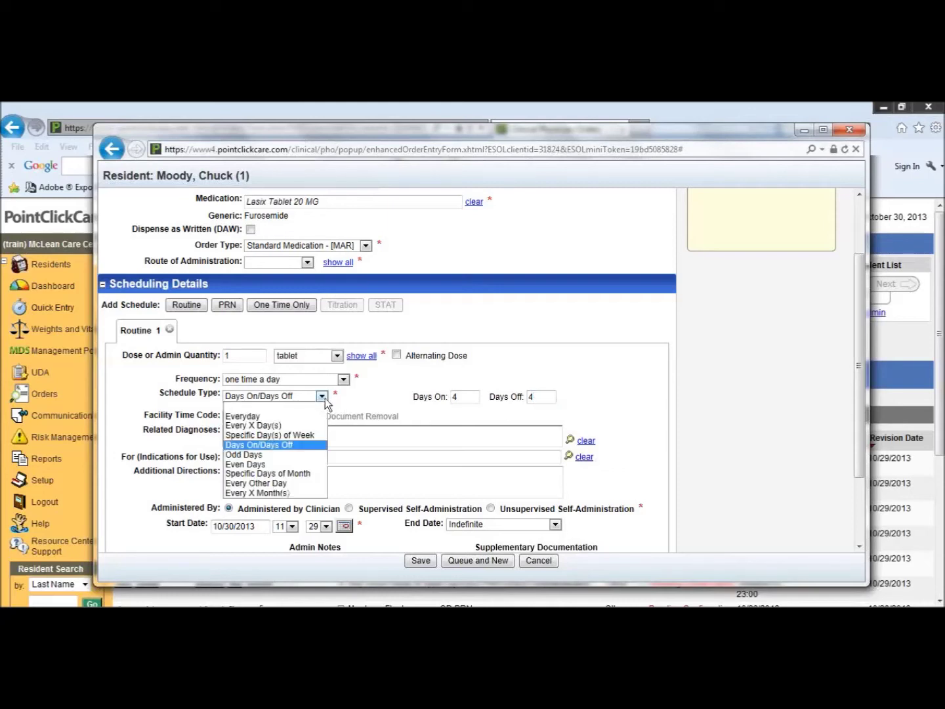
{"action": "left_click", "coordinate": [269, 456]}
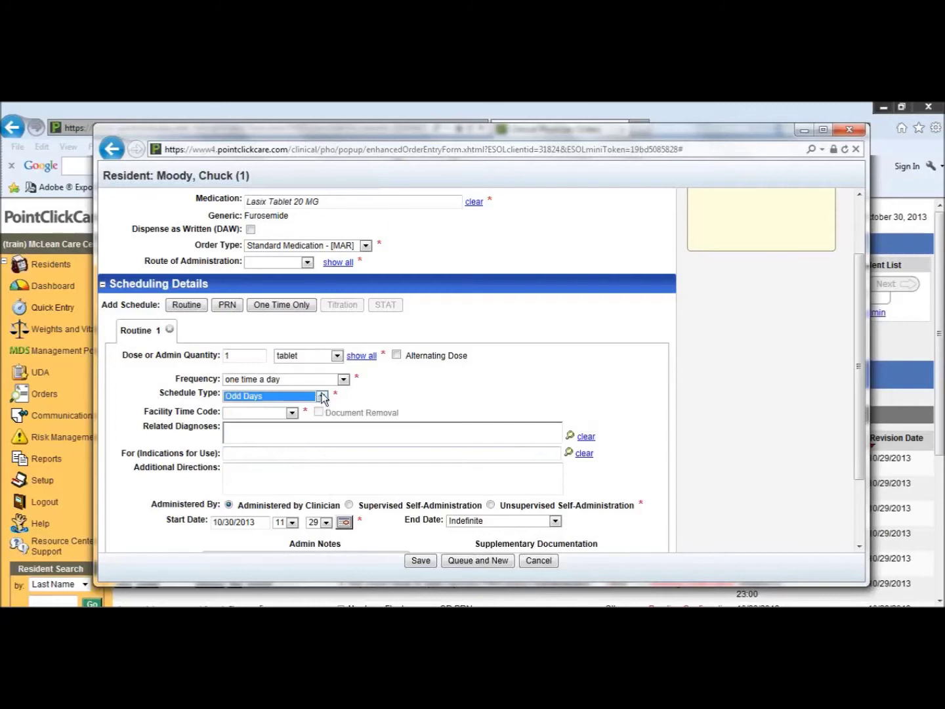
{"action": "left_click", "coordinate": [321, 396]}
{"action": "left_click", "coordinate": [265, 466]}
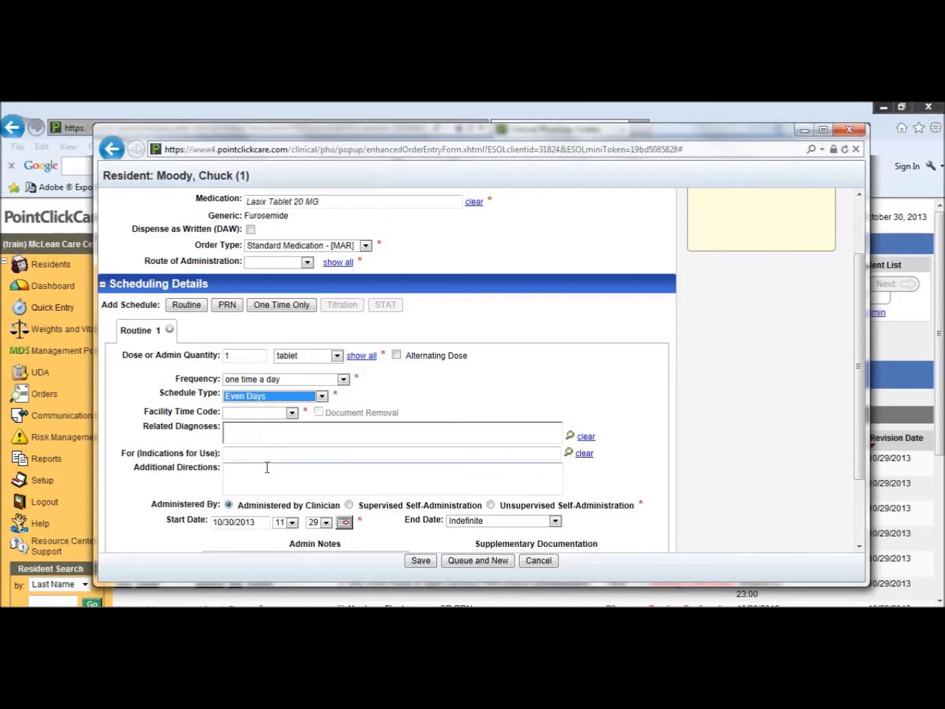
Set the schedule type to Specific Days of Month with both start day and end day at 15
{"action": "left_click", "coordinate": [322, 396]}
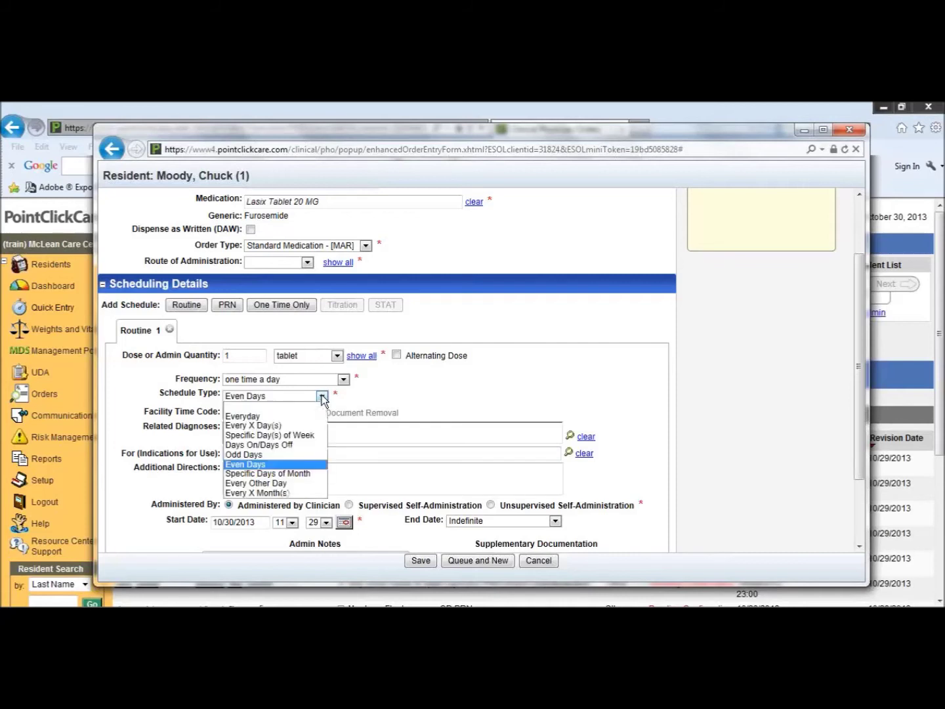
{"action": "left_click", "coordinate": [291, 472]}
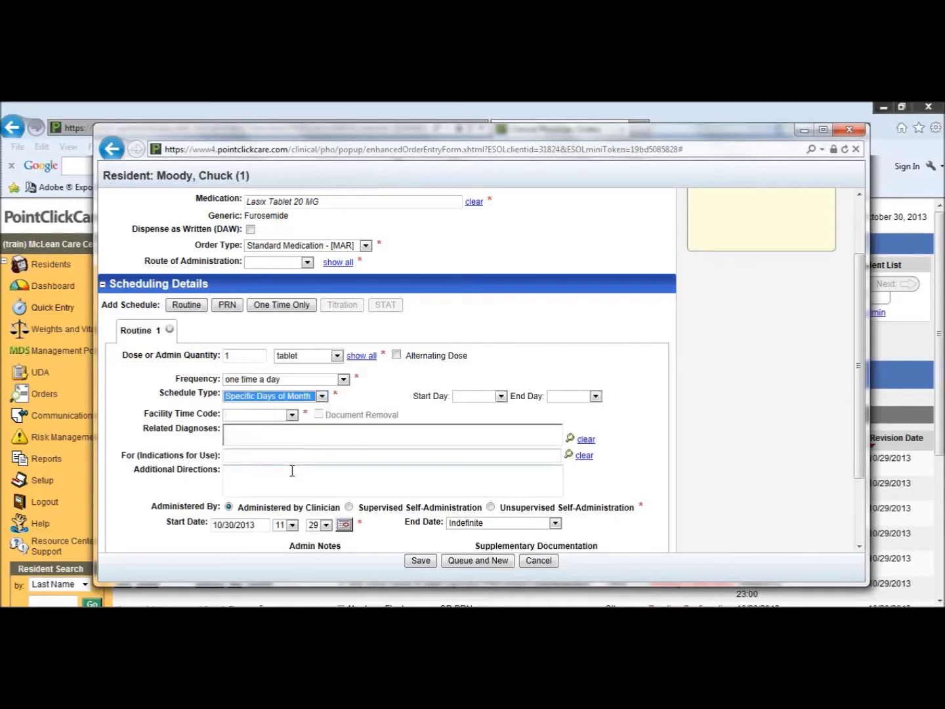
{"action": "left_click", "coordinate": [501, 396]}
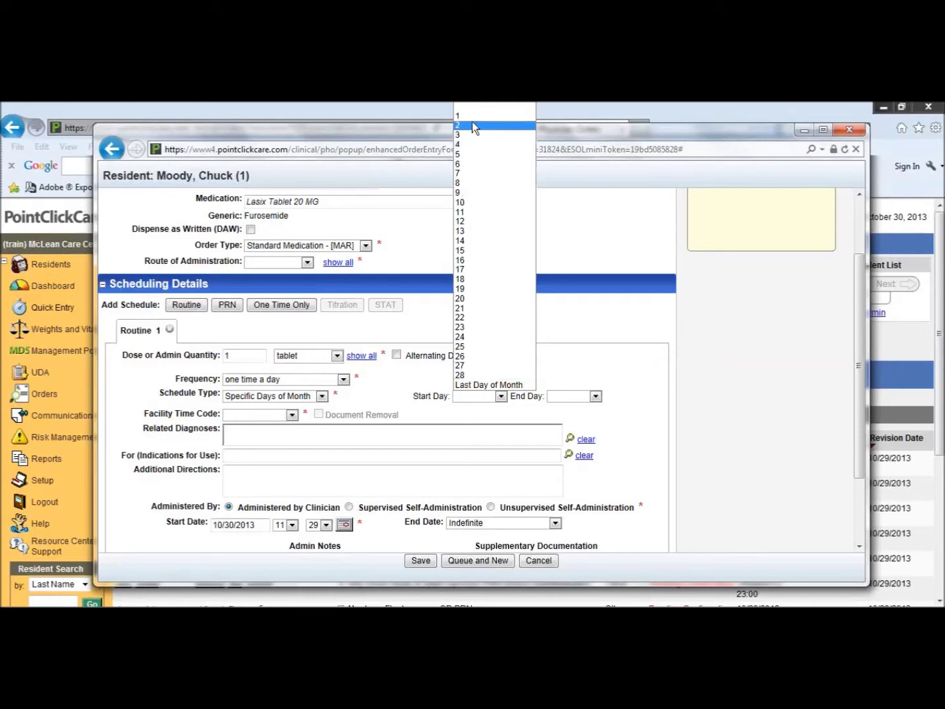
{"action": "left_click", "coordinate": [485, 385]}
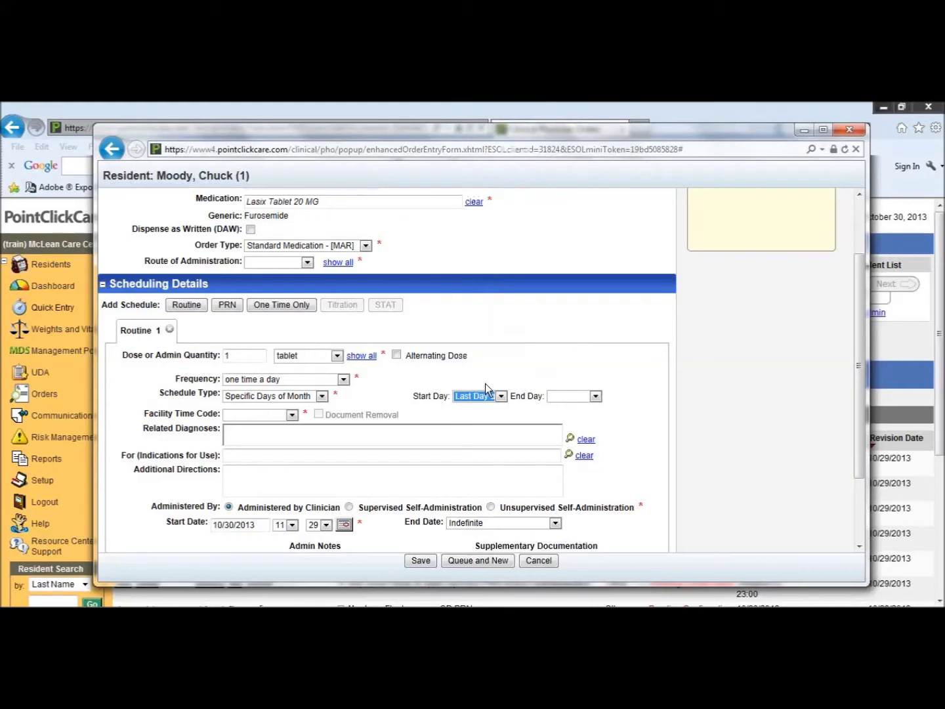
{"action": "left_click", "coordinate": [501, 397]}
{"action": "left_click", "coordinate": [489, 251]}
{"action": "left_click", "coordinate": [574, 396]}
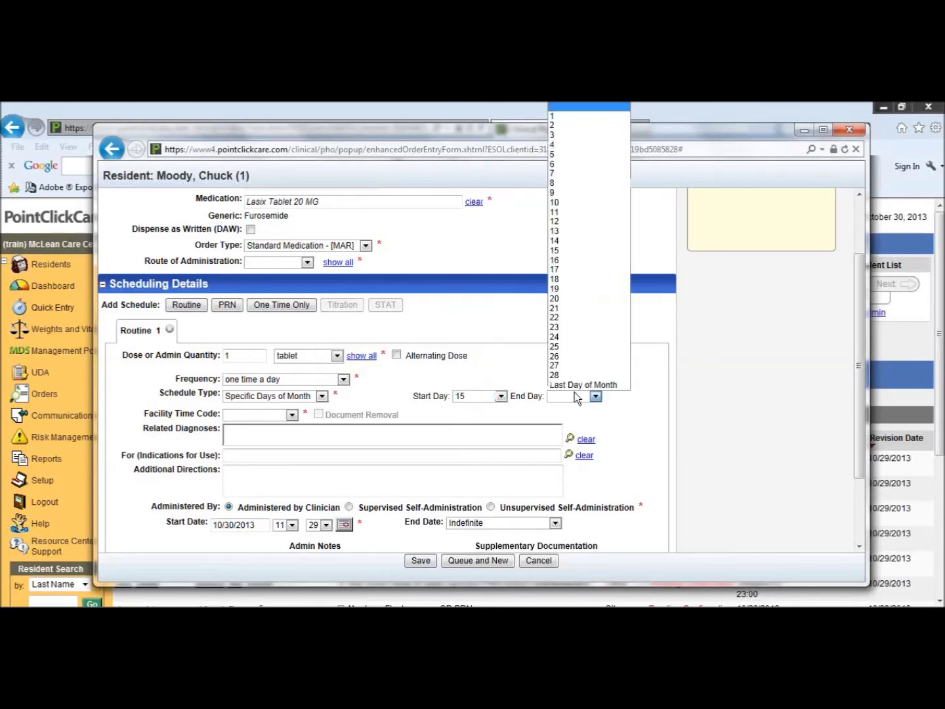
{"action": "left_click", "coordinate": [564, 251]}
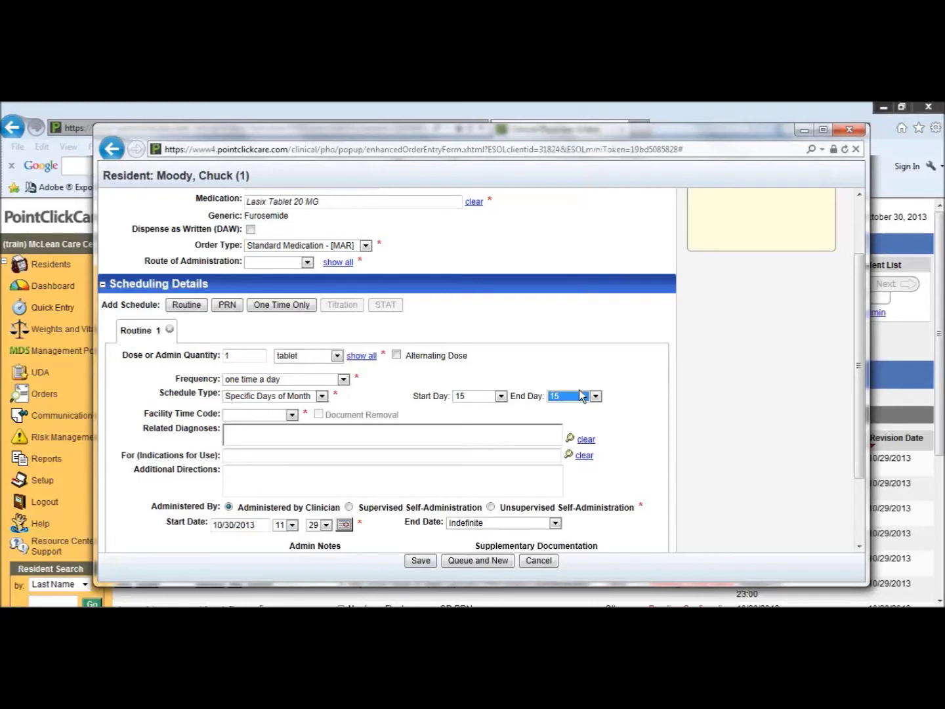
Set the schedule type to Every Other Day, and switch it to Every X Month(s) with 3 months, start day 18 and a duration of 1 day
{"action": "left_click", "coordinate": [322, 396]}
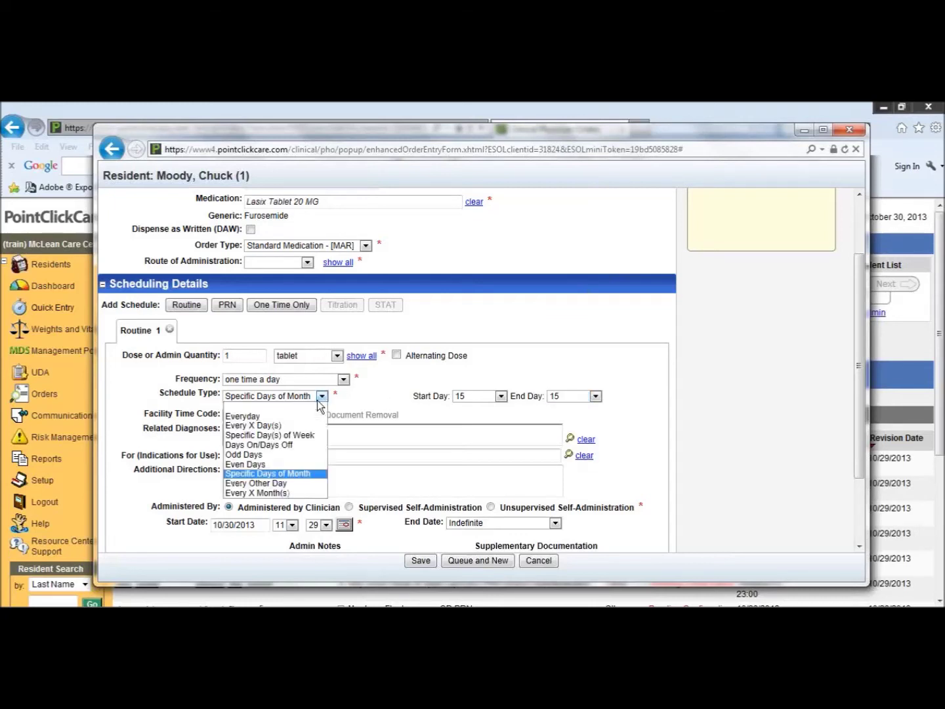
{"action": "left_click", "coordinate": [286, 483]}
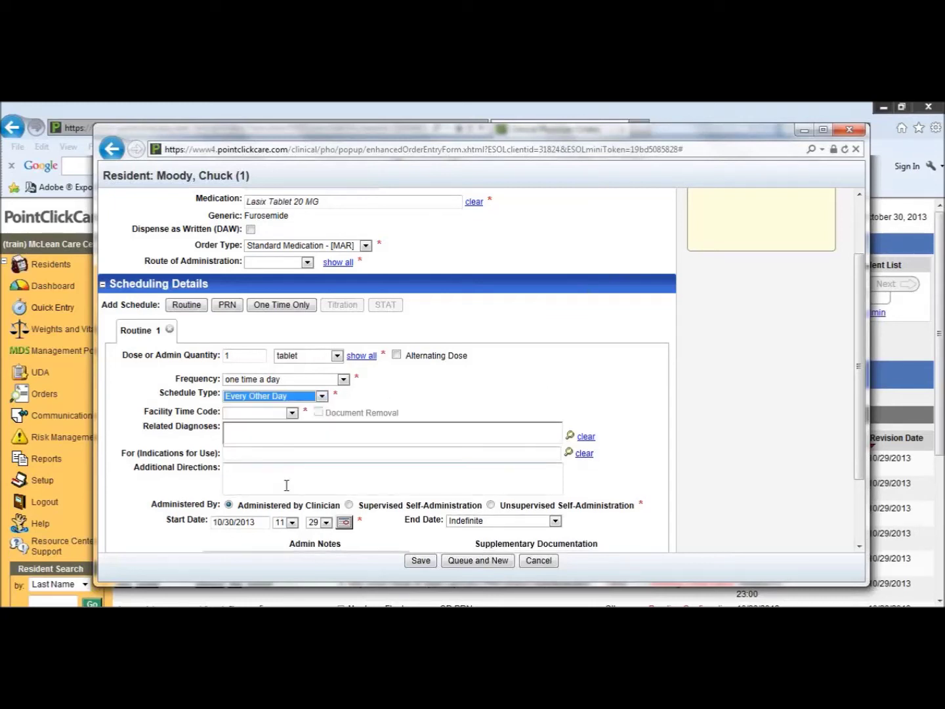
{"action": "left_click", "coordinate": [322, 395]}
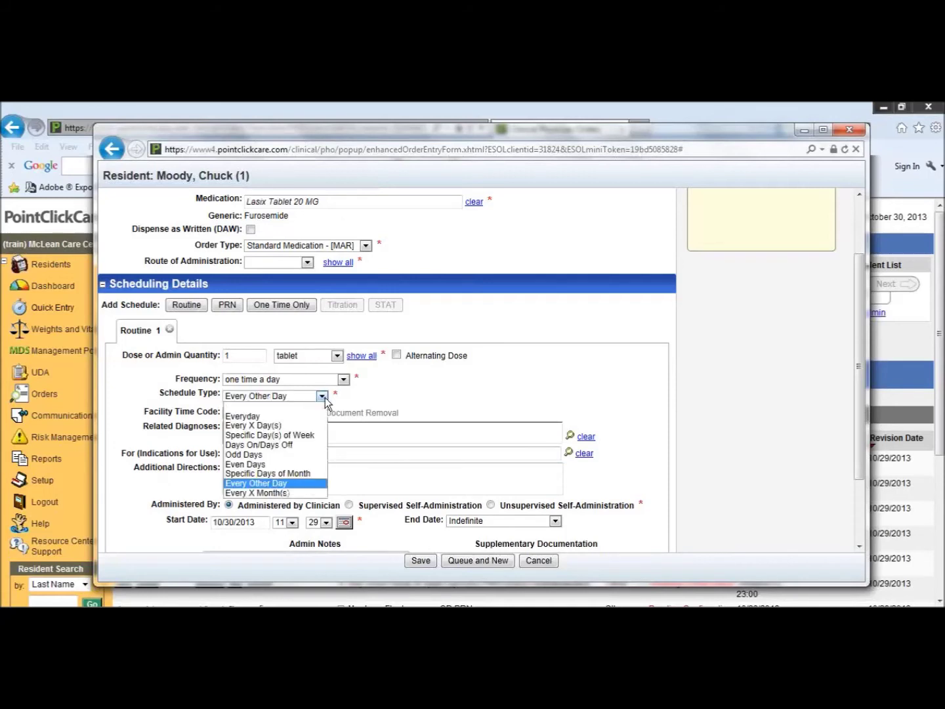
{"action": "left_click", "coordinate": [287, 493]}
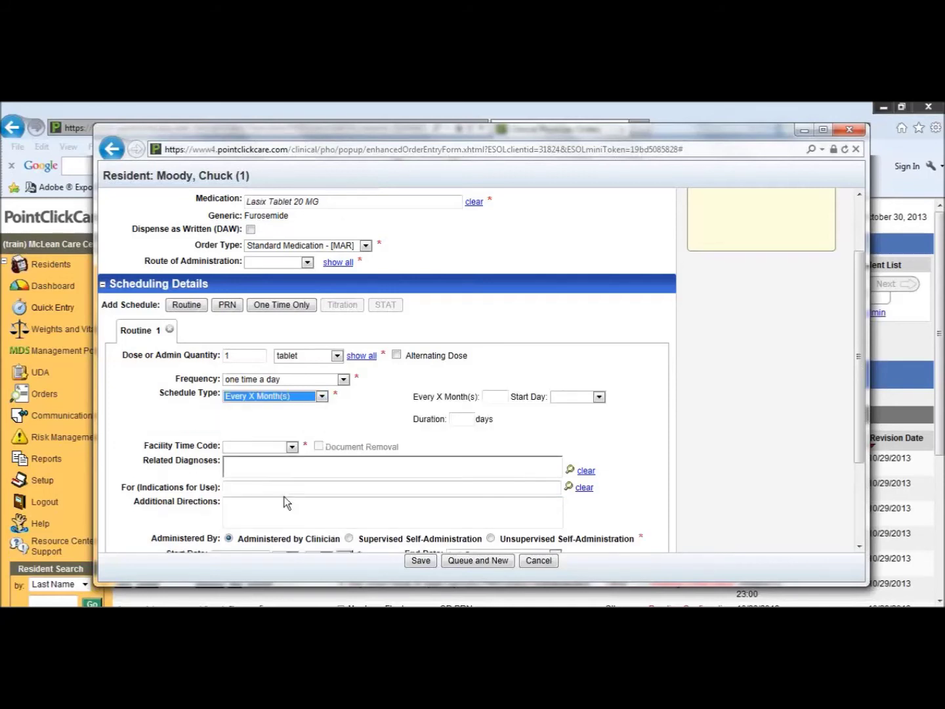
{"action": "left_click", "coordinate": [503, 393]}
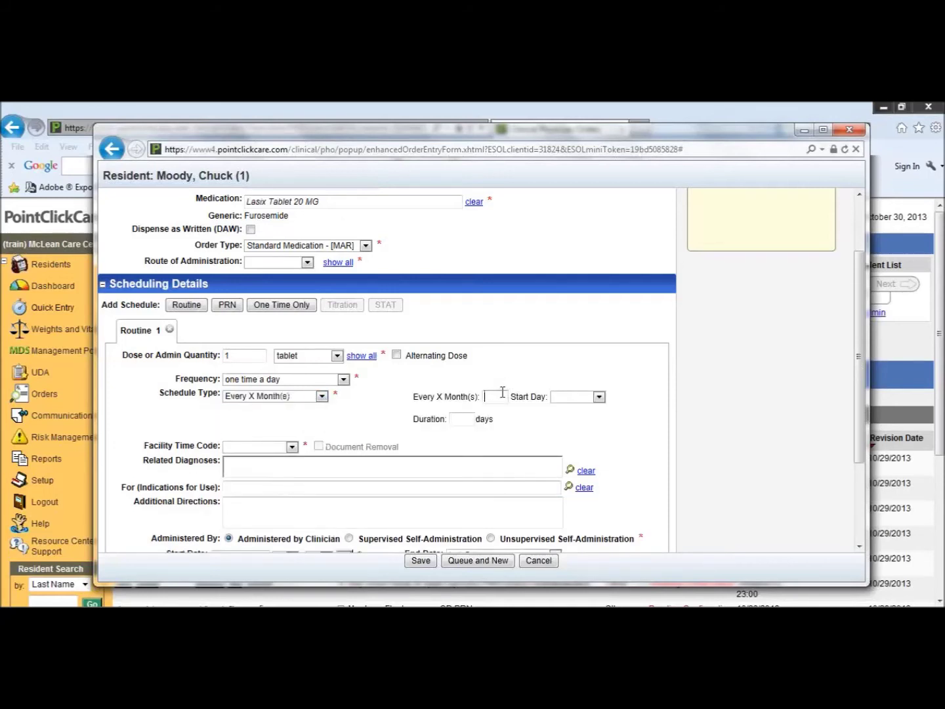
{"action": "type", "text": "3"}
{"action": "left_click", "coordinate": [589, 396]}
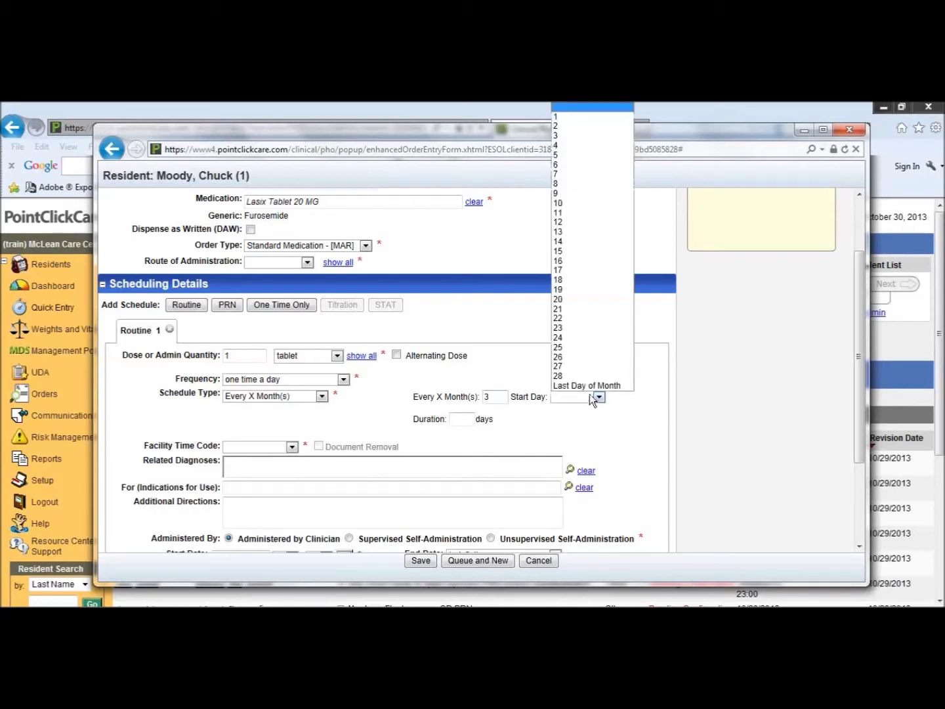
{"action": "left_click", "coordinate": [569, 280]}
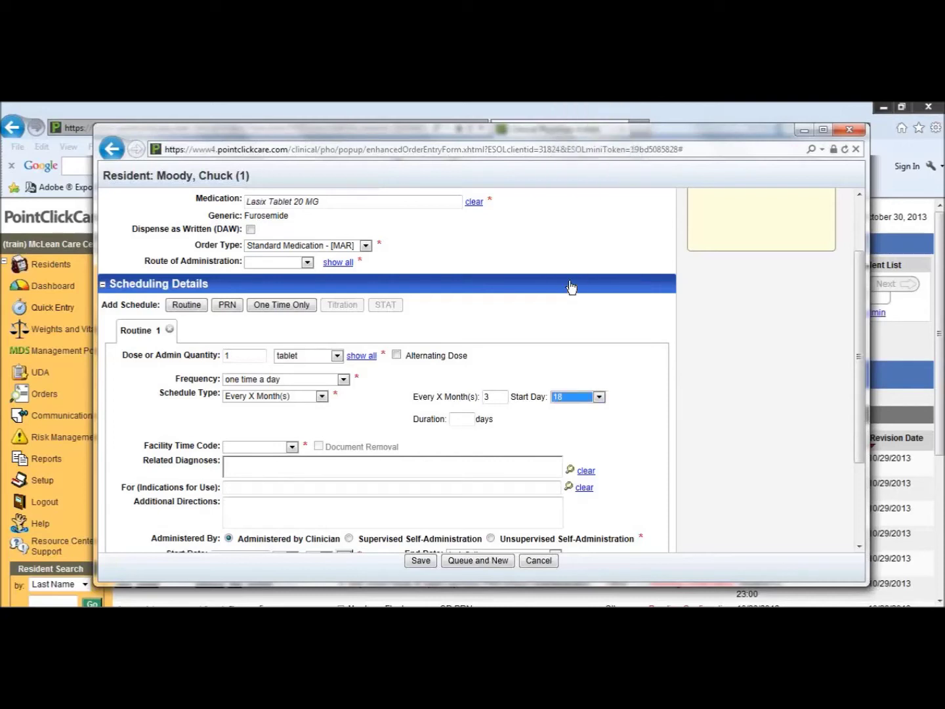
{"action": "left_click", "coordinate": [462, 418]}
{"action": "type", "text": "1"}
Set the schedule type to Everyday and the facility time code to qd
{"action": "left_click", "coordinate": [321, 396]}
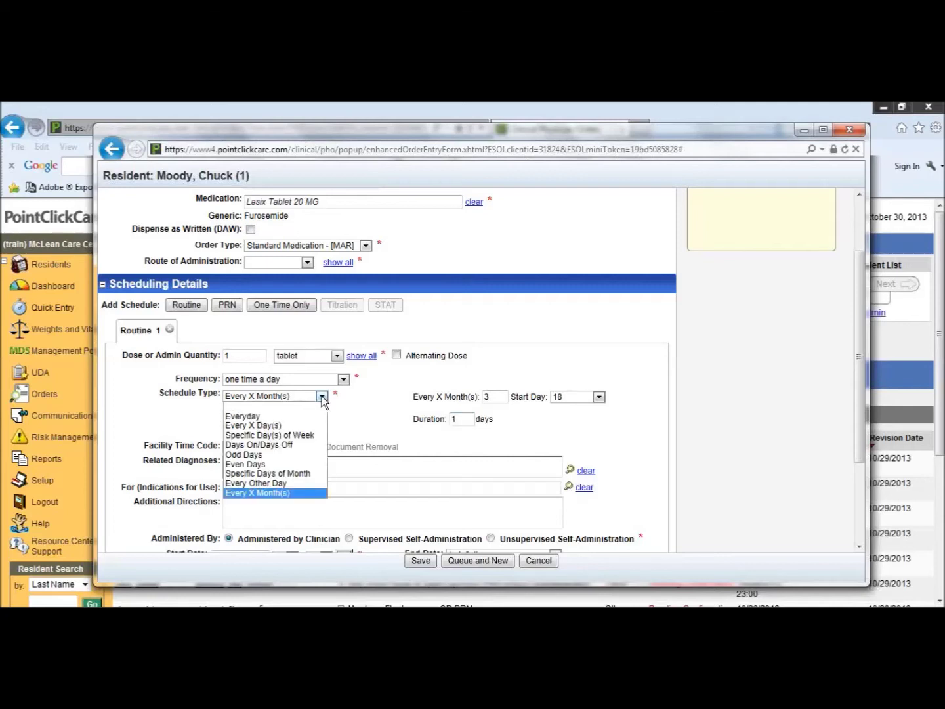
{"action": "left_click", "coordinate": [292, 416]}
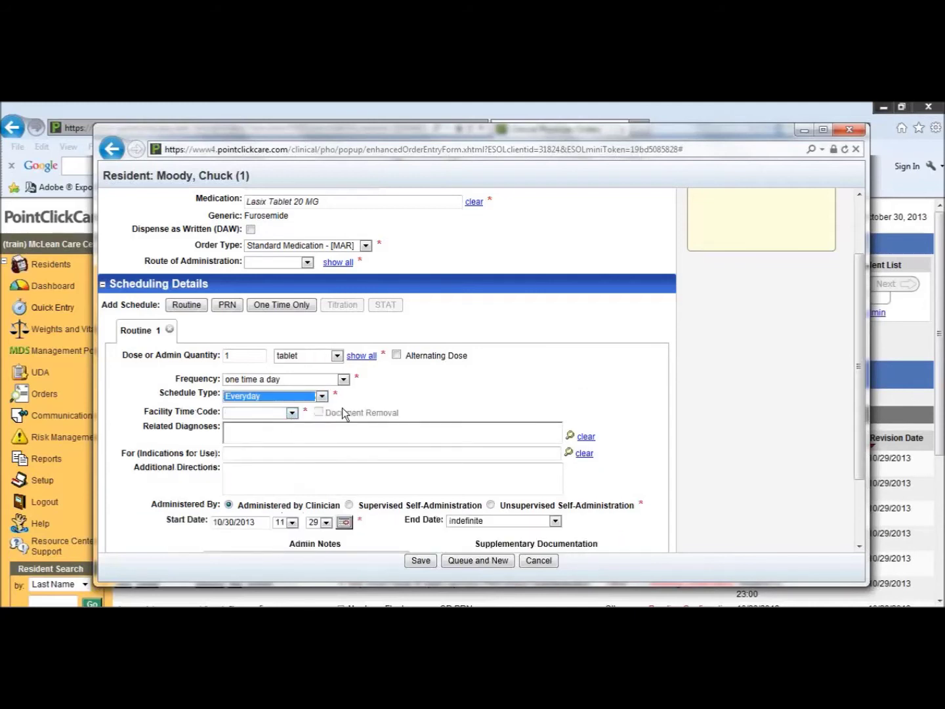
{"action": "left_click", "coordinate": [292, 413]}
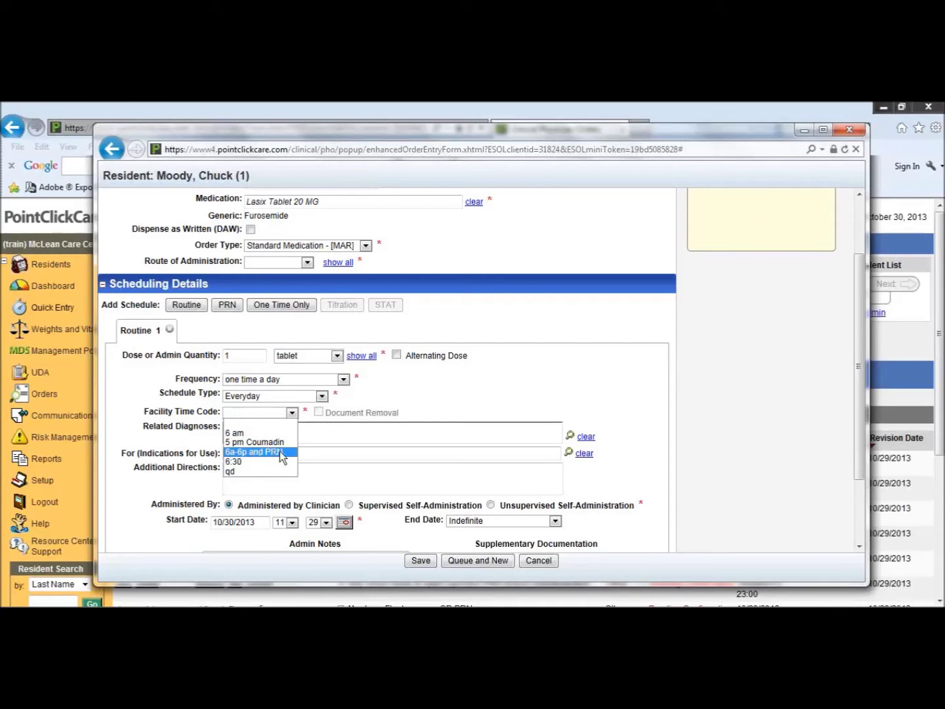
{"action": "left_click", "coordinate": [245, 470]}
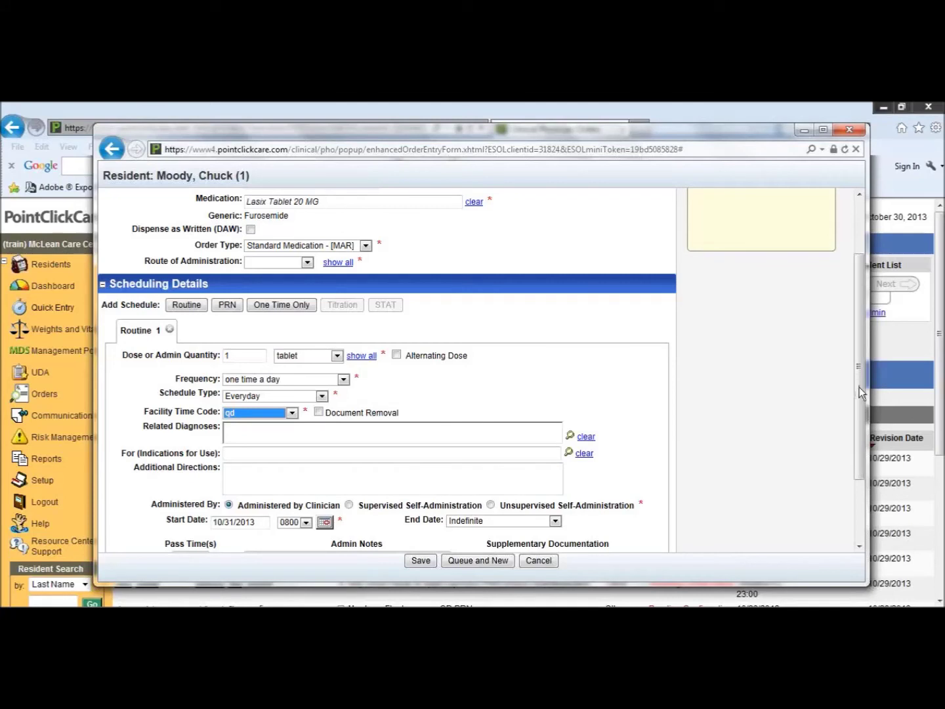
Change the routine schedule's pass time to 0900
{"action": "left_click_drag", "start_coordinate": [860, 387], "coordinate": [803, 423]}
{"action": "left_click", "coordinate": [192, 504]}
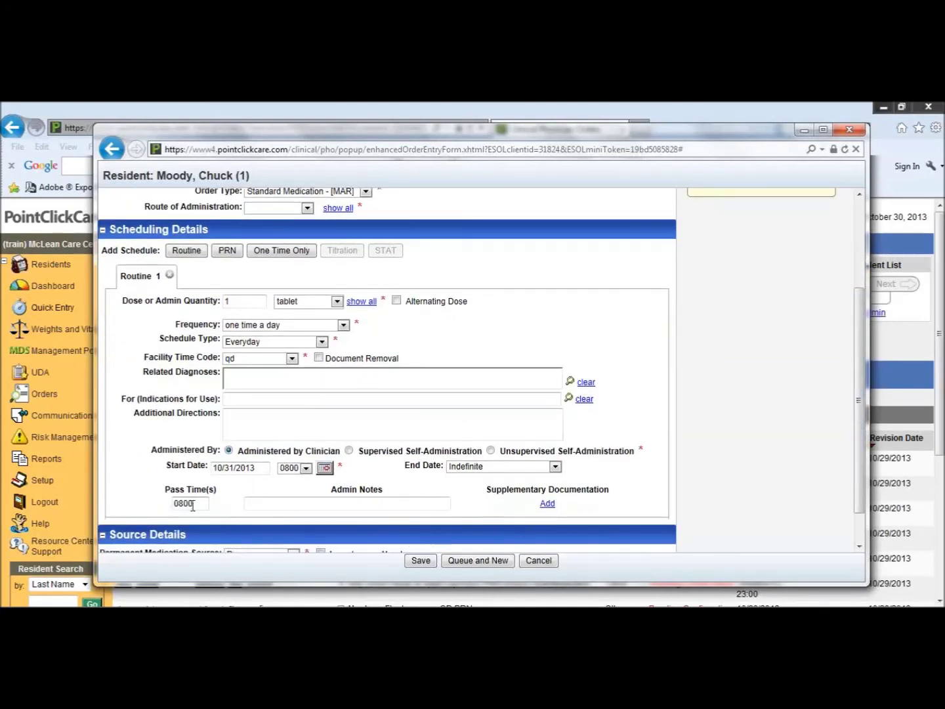
{"action": "double_click", "coordinate": [191, 505]}
{"action": "type", "text": "0900"}
{"action": "left_click", "coordinate": [226, 502]}
{"action": "left_click", "coordinate": [197, 501]}
{"action": "left_click", "coordinate": [391, 500]}
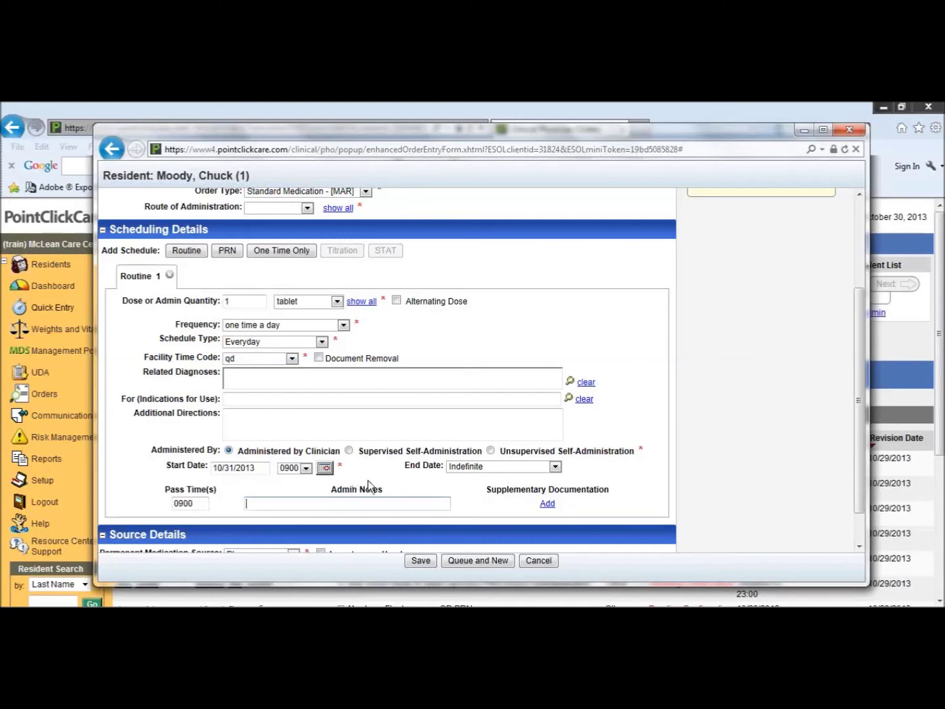
Add supplementary documentation for the 0900 pass time with the Wt, Resp, BP, Temp, Pulse, BS and O2 prompts selected
{"action": "left_click", "coordinate": [547, 504]}
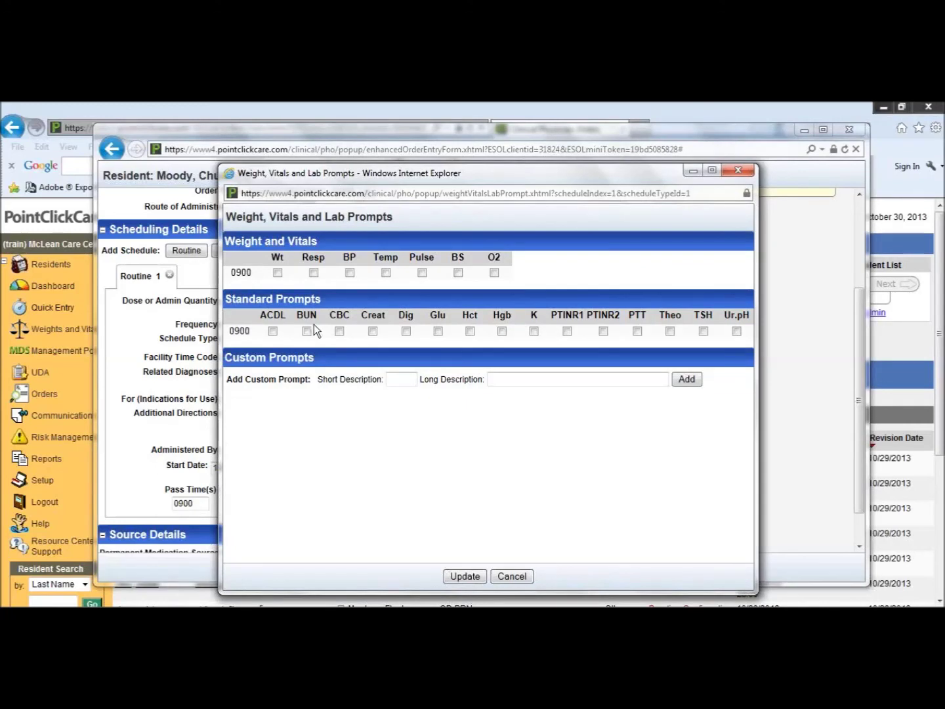
{"action": "left_click", "coordinate": [315, 273]}
{"action": "left_click", "coordinate": [349, 273]}
{"action": "left_click", "coordinate": [458, 273]}
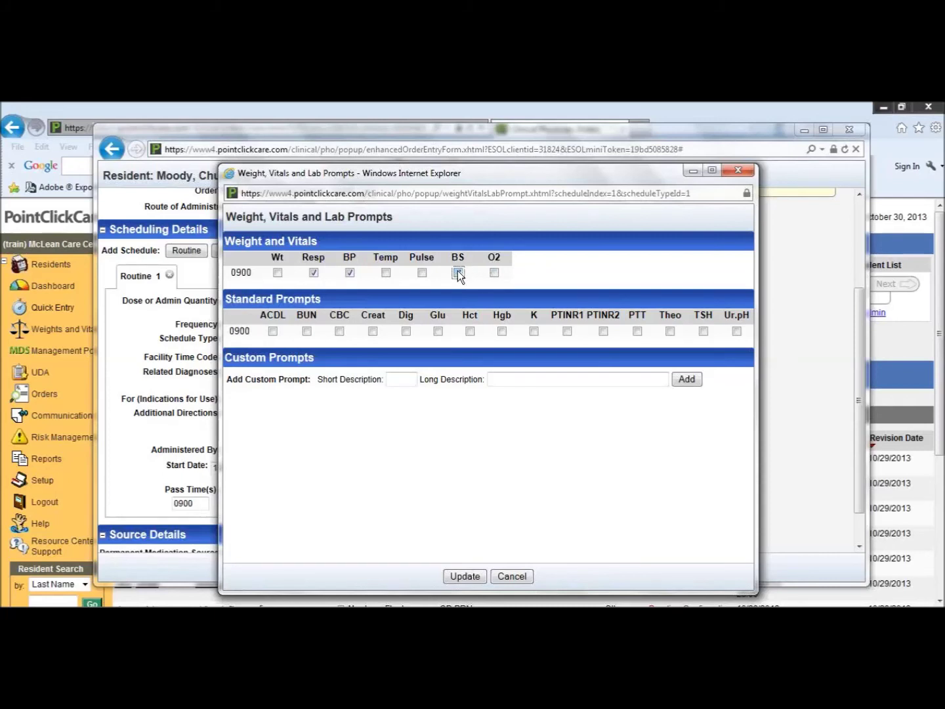
{"action": "left_click", "coordinate": [494, 273]}
{"action": "left_click", "coordinate": [386, 273]}
{"action": "left_click", "coordinate": [278, 275]}
{"action": "left_click", "coordinate": [425, 273]}
Add a custom prompt with Site as both the short and long description
{"action": "left_click", "coordinate": [402, 380]}
{"action": "key", "text": "Tab"}
{"action": "left_click", "coordinate": [399, 381]}
{"action": "type", "text": "Site"}
{"action": "left_click", "coordinate": [540, 380]}
{"action": "type", "text": "Site"}
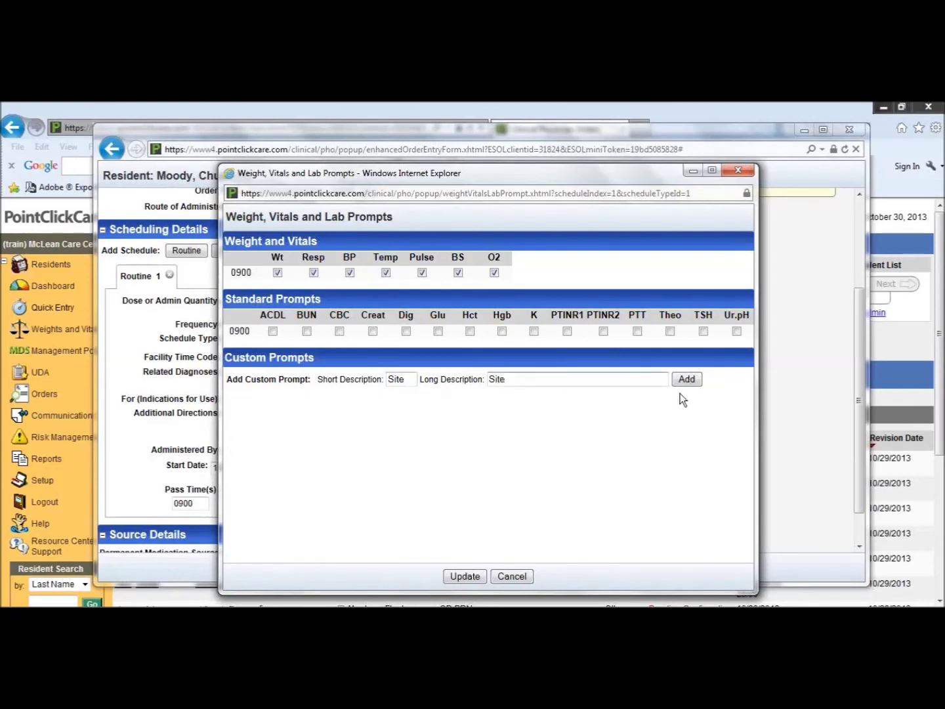
{"action": "left_click", "coordinate": [687, 380]}
Add a custom prompt with Units as both descriptions, and update the order with the selected prompts
{"action": "left_click", "coordinate": [394, 411]}
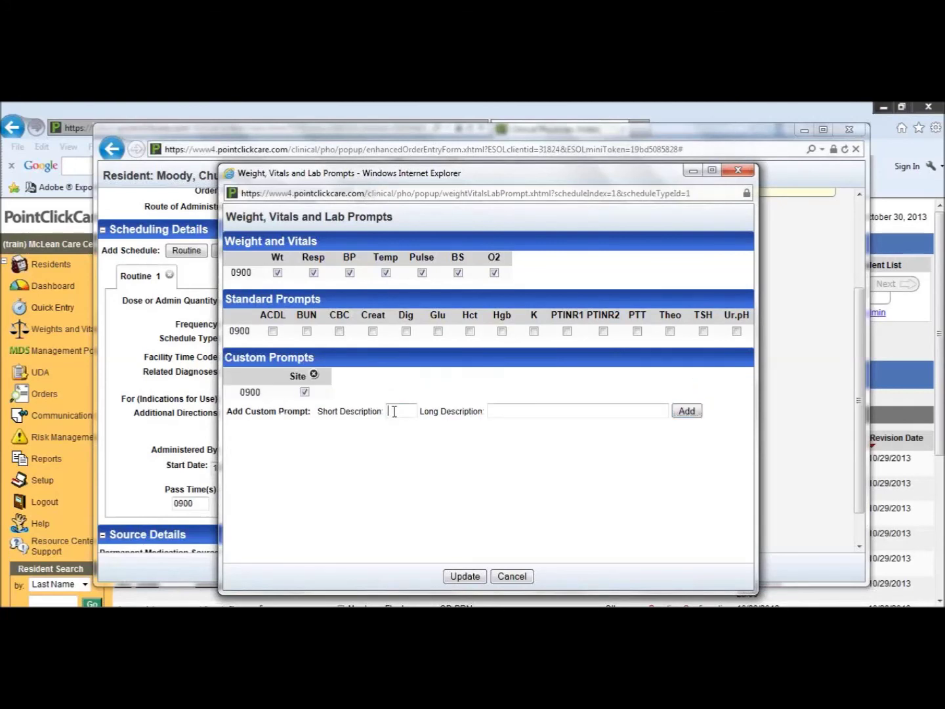
{"action": "type", "text": "Units"}
{"action": "left_click", "coordinate": [511, 416]}
{"action": "type", "text": "Units"}
{"action": "left_click", "coordinate": [682, 408]}
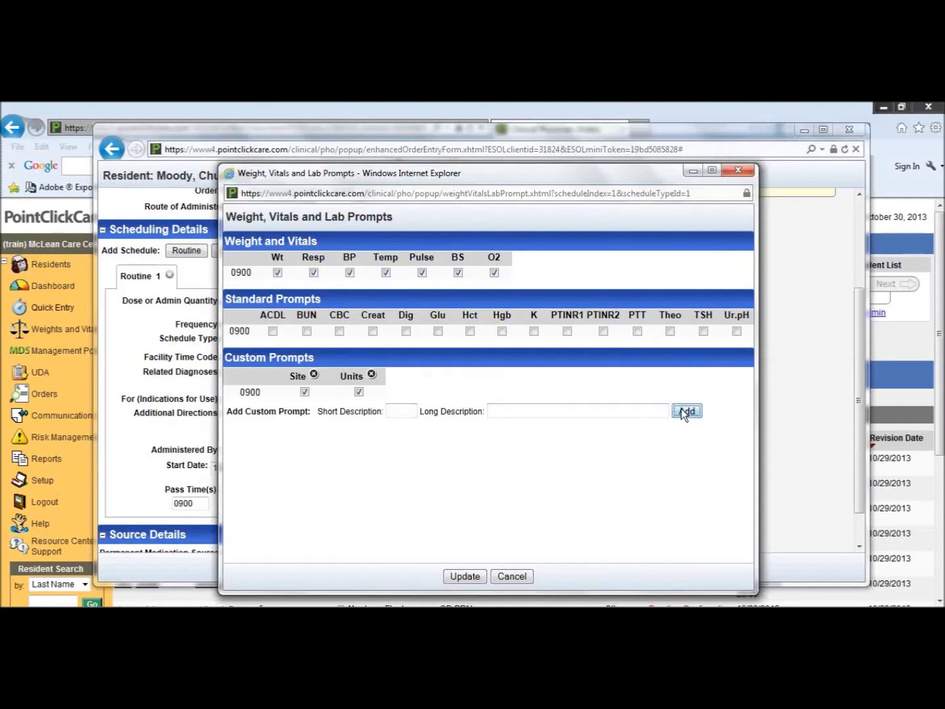
{"action": "left_click", "coordinate": [462, 576]}
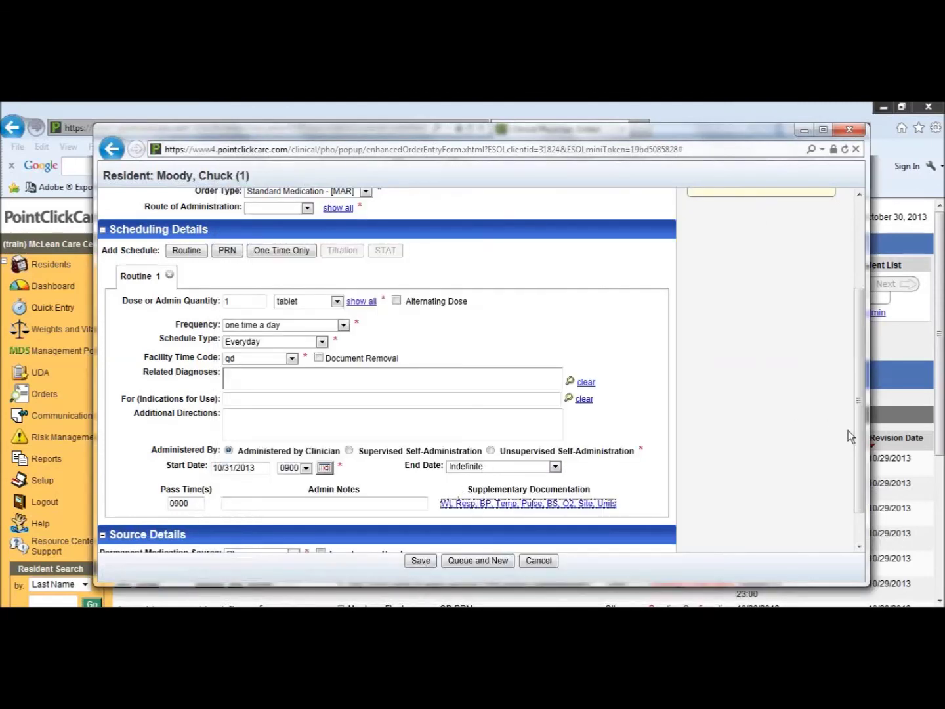
Remove the Routine 1 schedule from the order and confirm its removal
{"action": "left_click_drag", "start_coordinate": [859, 440], "coordinate": [859, 468]}
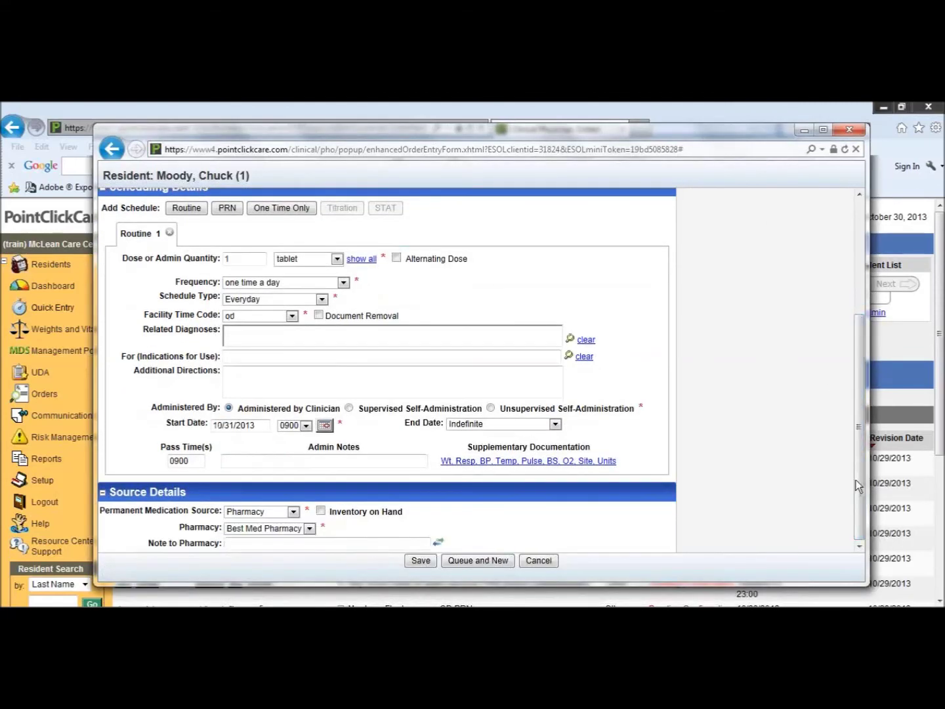
{"action": "scroll", "coordinate": [667, 493], "scroll_direction": "up", "scroll_amount": 3}
{"action": "left_click", "coordinate": [169, 415]}
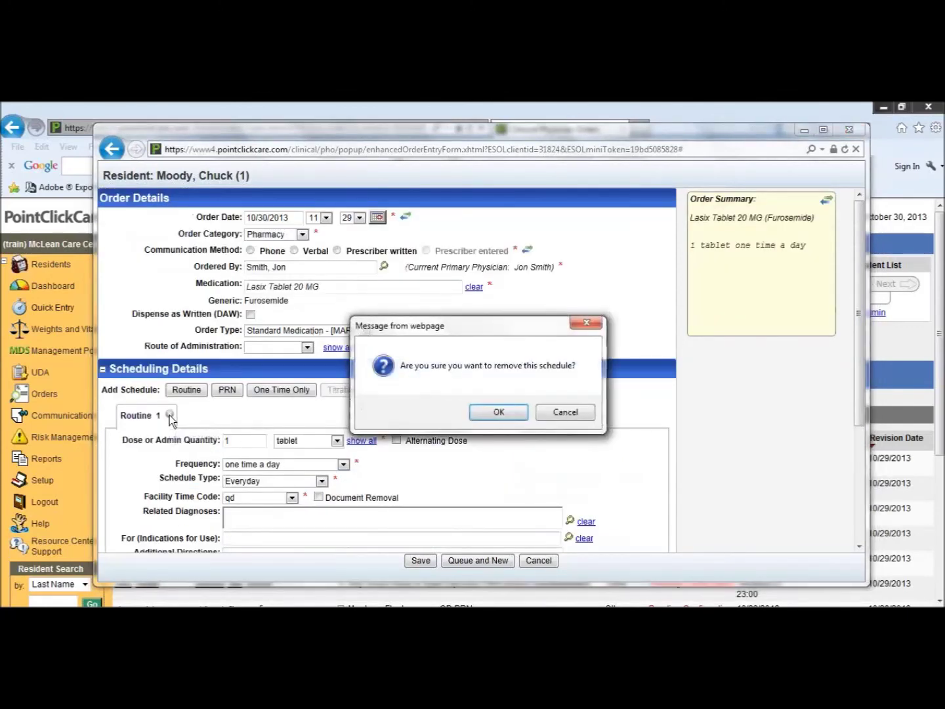
{"action": "left_click", "coordinate": [499, 412]}
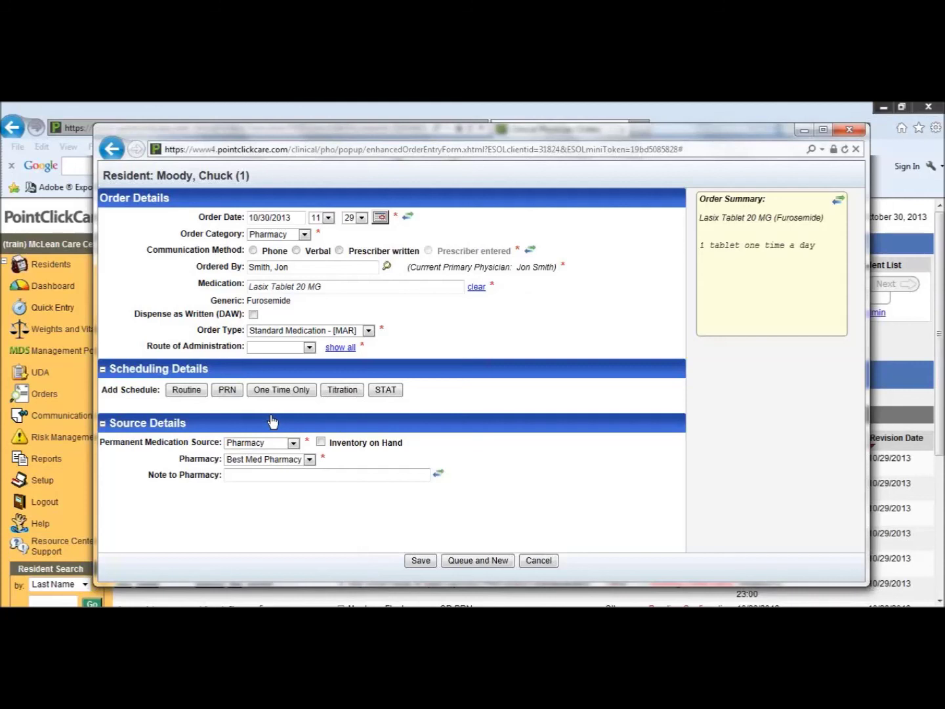
Add a PRN schedule to the order with a dose of 1 tablet
{"action": "left_click", "coordinate": [226, 392]}
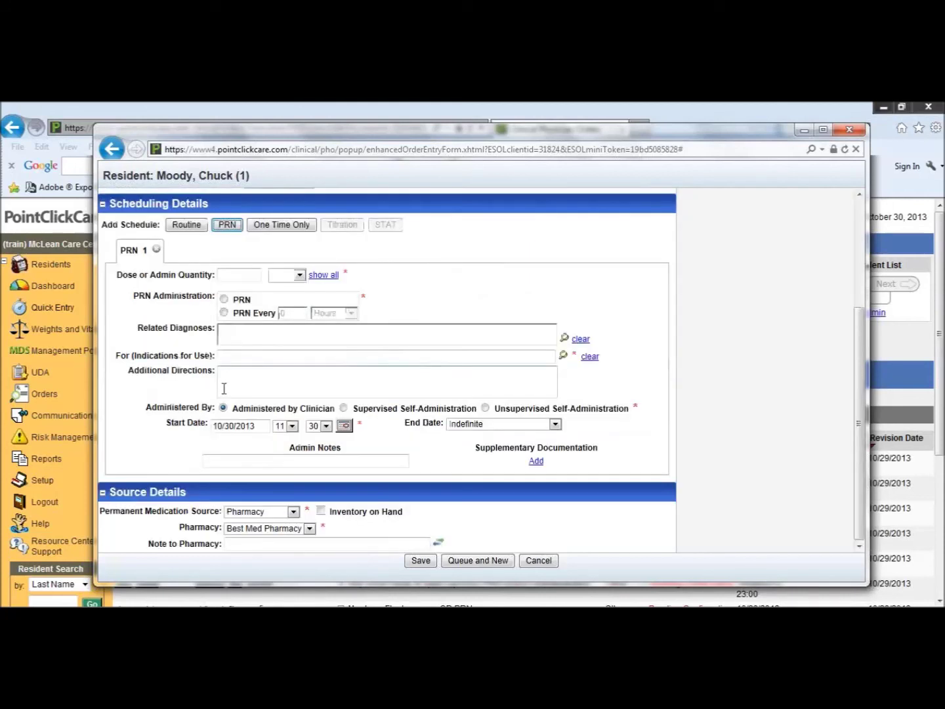
{"action": "left_click", "coordinate": [231, 276]}
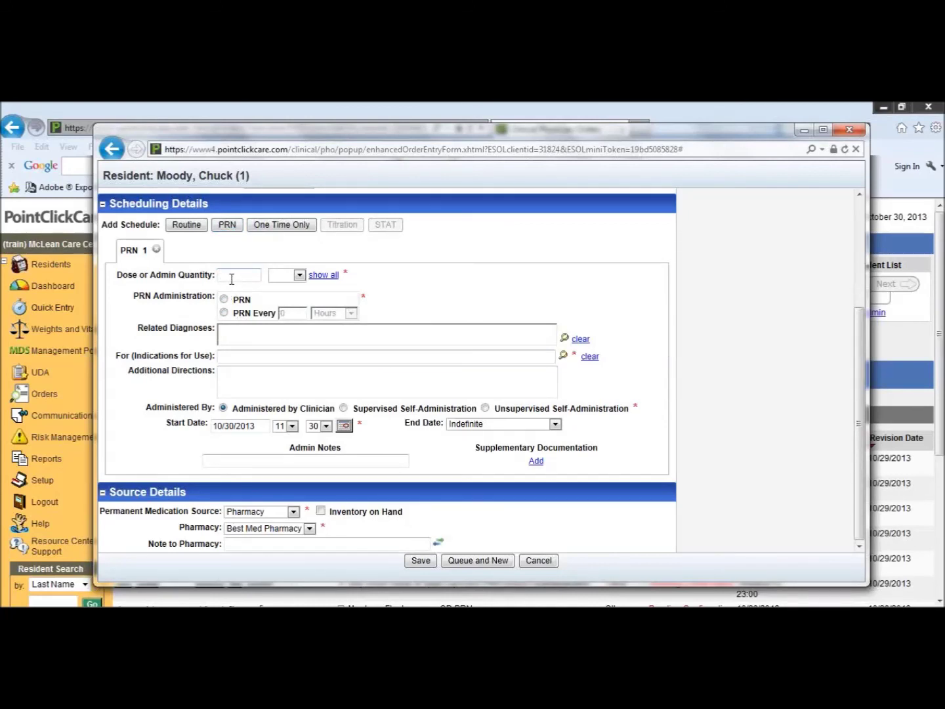
{"action": "type", "text": "1"}
{"action": "left_click", "coordinate": [299, 275]}
{"action": "left_click", "coordinate": [287, 304]}
Set the PRN administration to PRN Every 24 Hours
{"action": "left_click", "coordinate": [224, 313]}
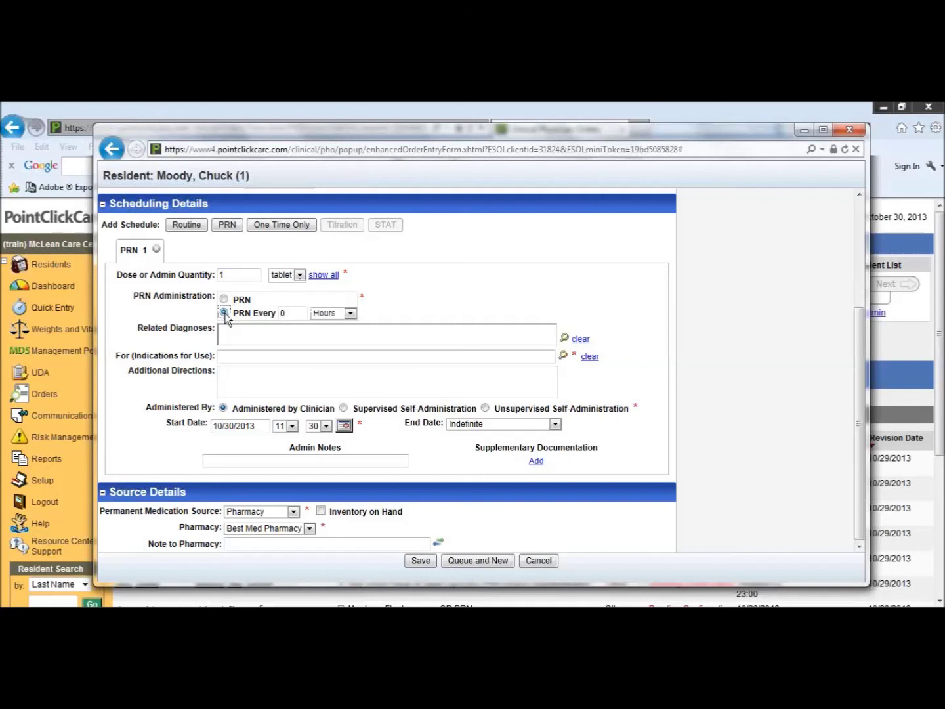
{"action": "key", "text": "Tab"}
{"action": "type", "text": "4"}
{"action": "left_click_drag", "start_coordinate": [296, 313], "coordinate": [263, 317]}
{"action": "left_click", "coordinate": [350, 313]}
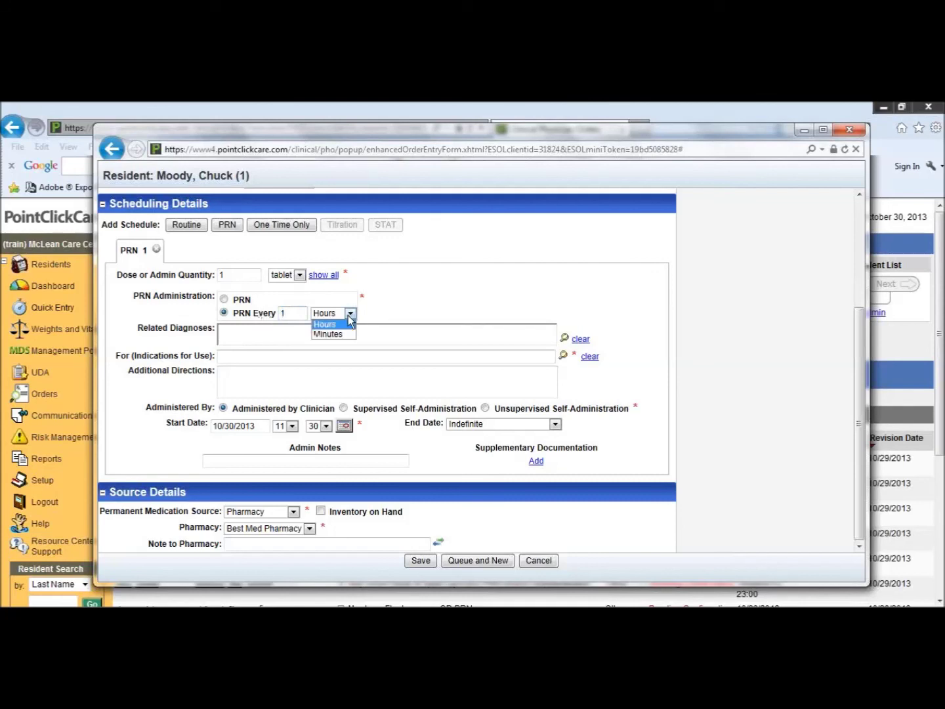
{"action": "left_click", "coordinate": [330, 325]}
{"action": "left_click_drag", "start_coordinate": [298, 314], "coordinate": [275, 325]}
{"action": "type", "text": "24"}
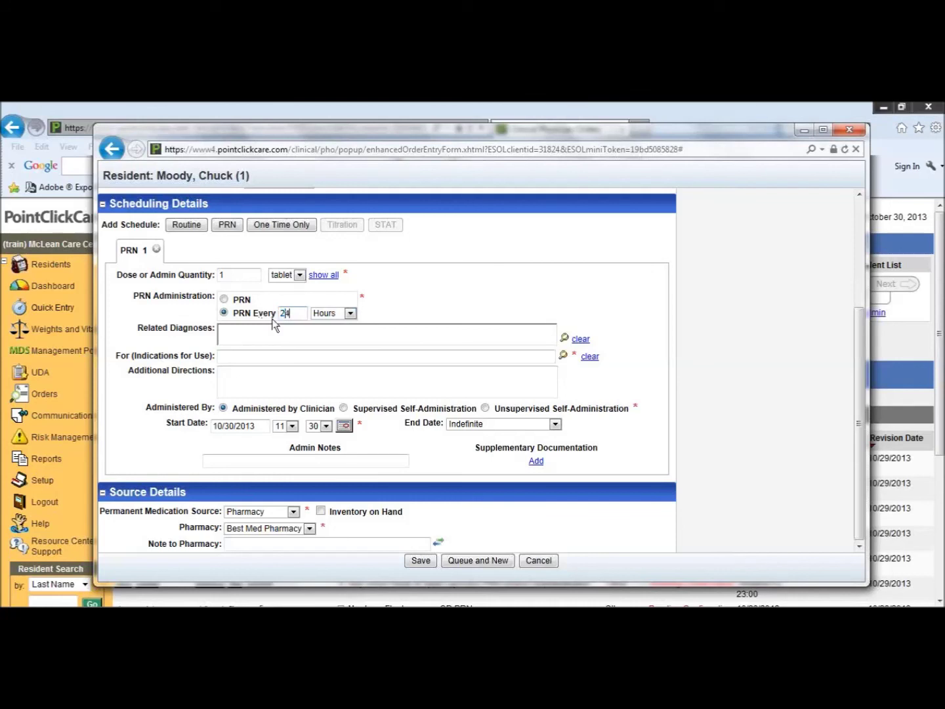
Switch the PRN administration to plain PRN, and return it to the PRN Every option with its interval open for editing
{"action": "left_click", "coordinate": [227, 300]}
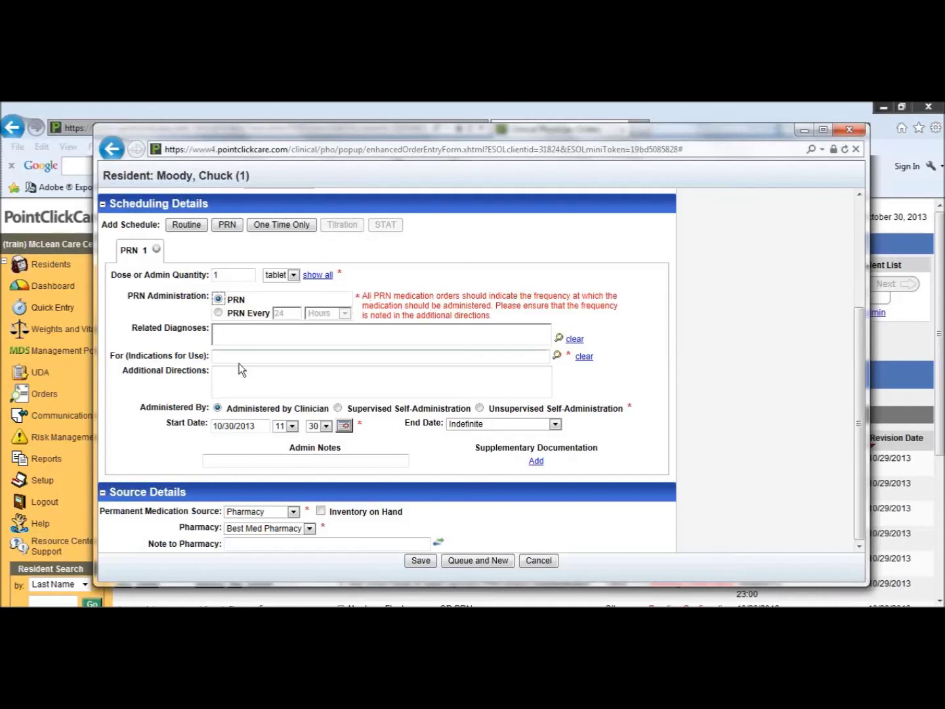
{"action": "left_click", "coordinate": [220, 313]}
{"action": "left_click", "coordinate": [297, 313]}
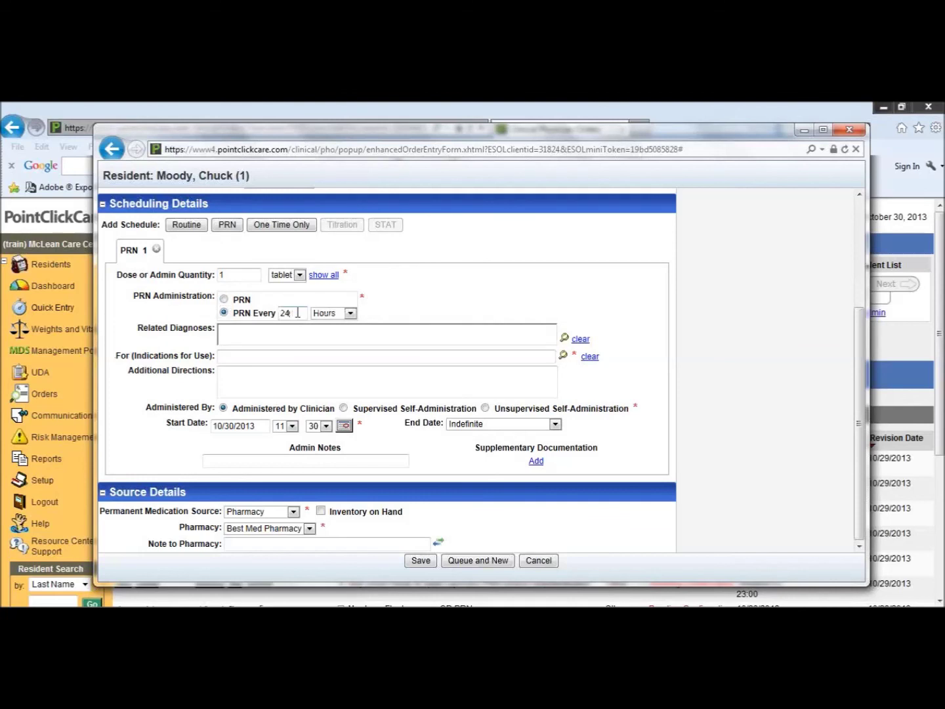
{"action": "type", "text": "2"}
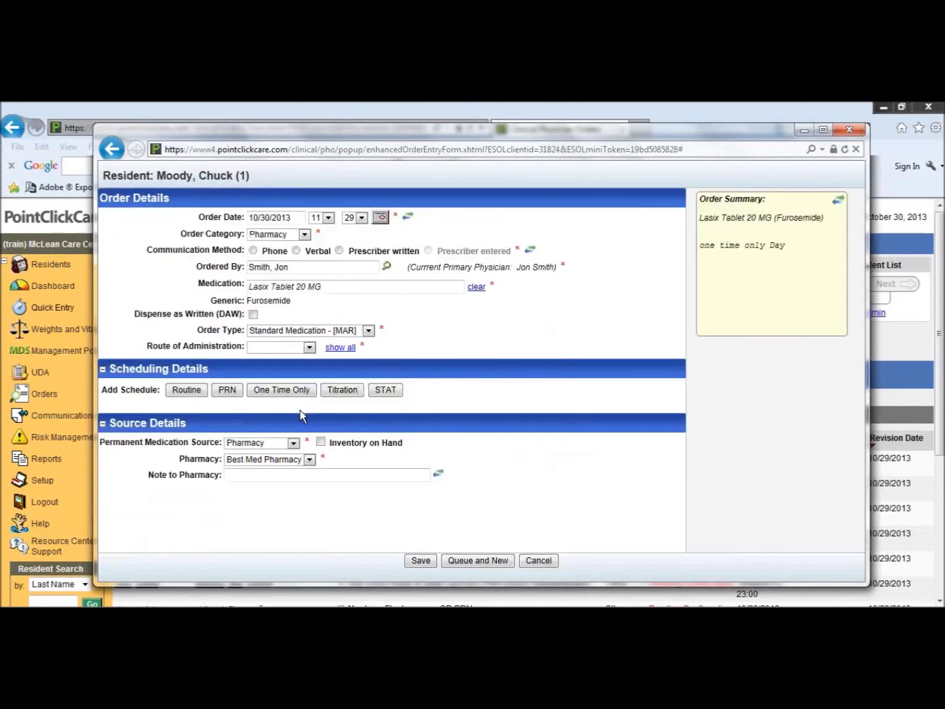